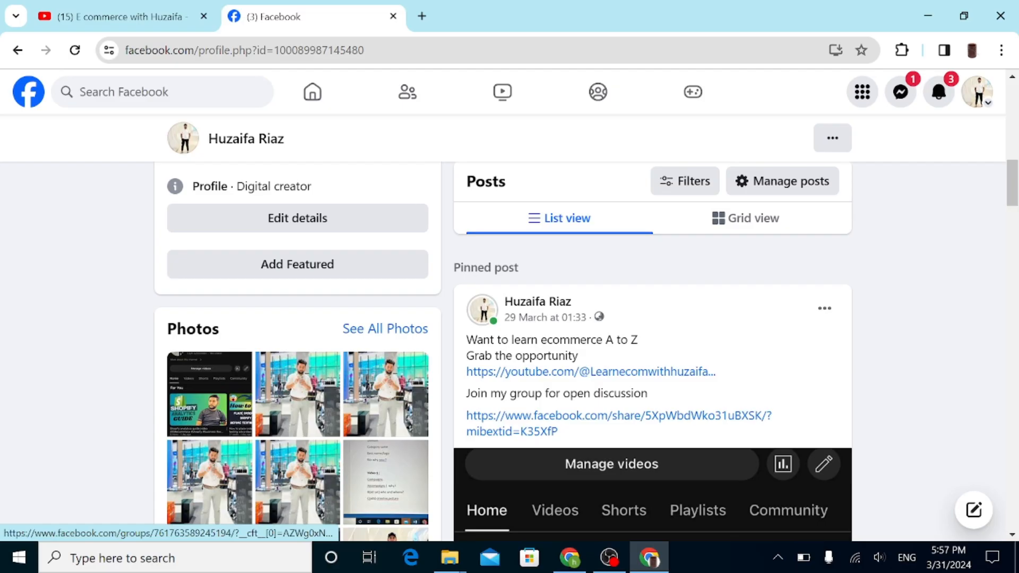
View the Facebook group linked in the profile's pinned post, and switch to the YouTube channel's playlists.
click(538, 431)
click(575, 386)
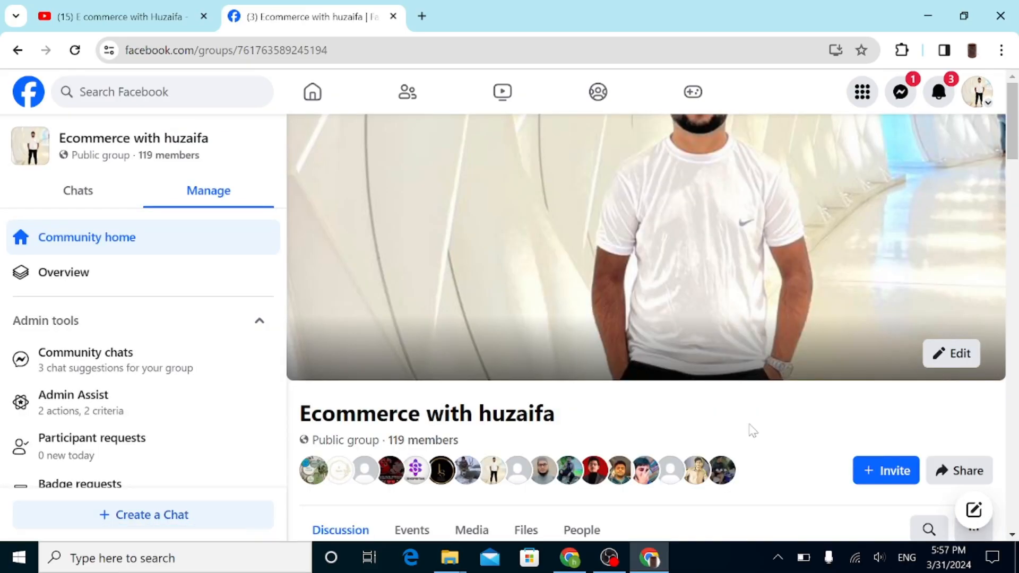
drag(1014, 116, 1014, 155)
click(139, 14)
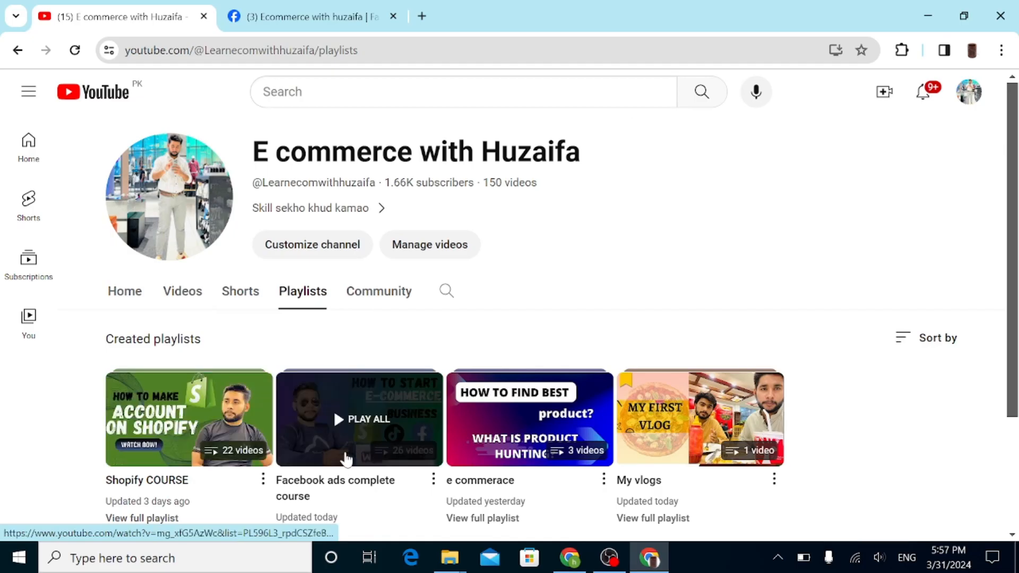
Switch to the other Chrome window and open Meta Ads Manager at the campaigns list.
click(571, 566)
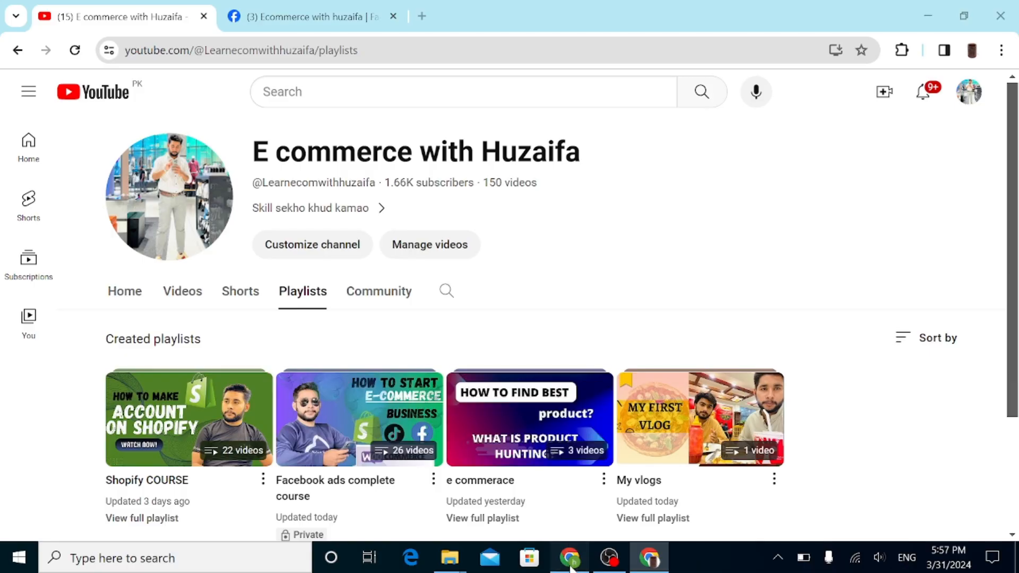
text(ads)
key(Return)
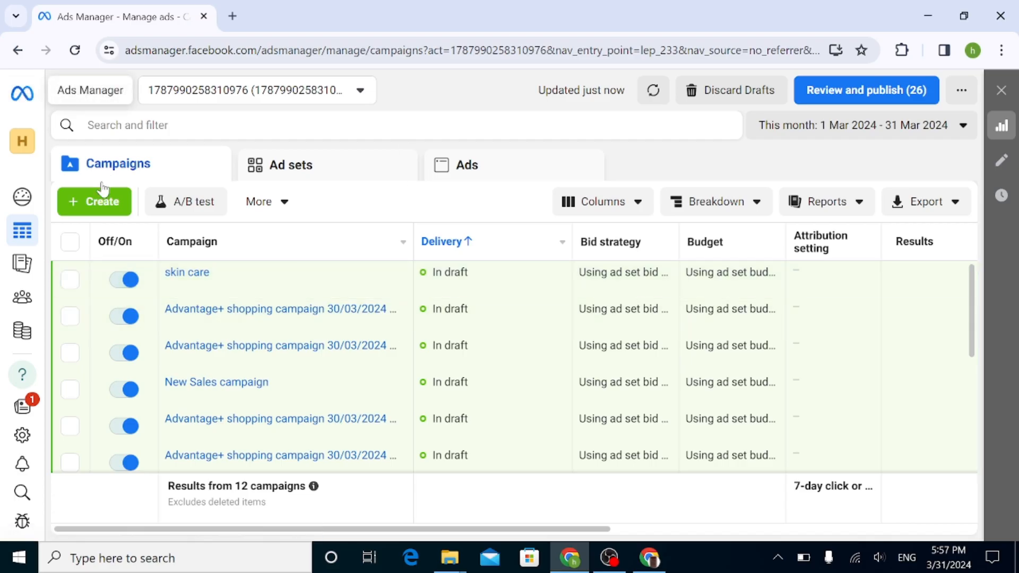
Create a new campaign with the Awareness objective.
click(97, 213)
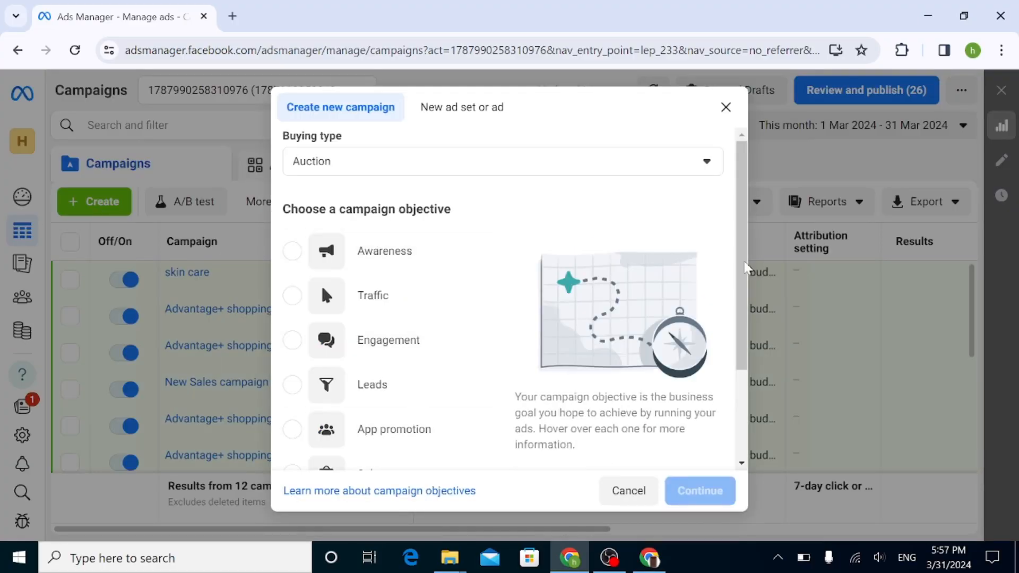
scroll(745, 276, down, 1)
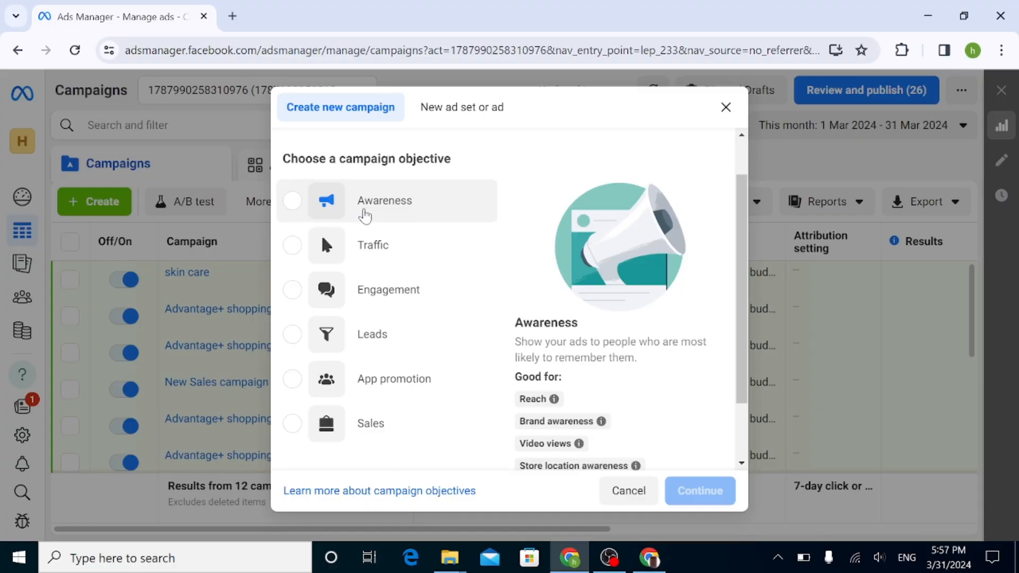
click(364, 214)
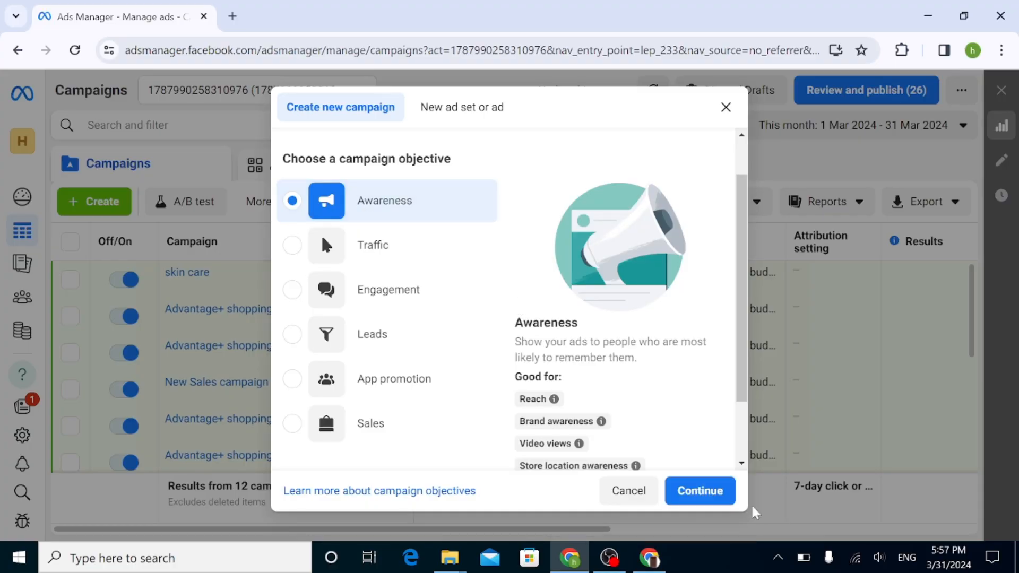
click(704, 498)
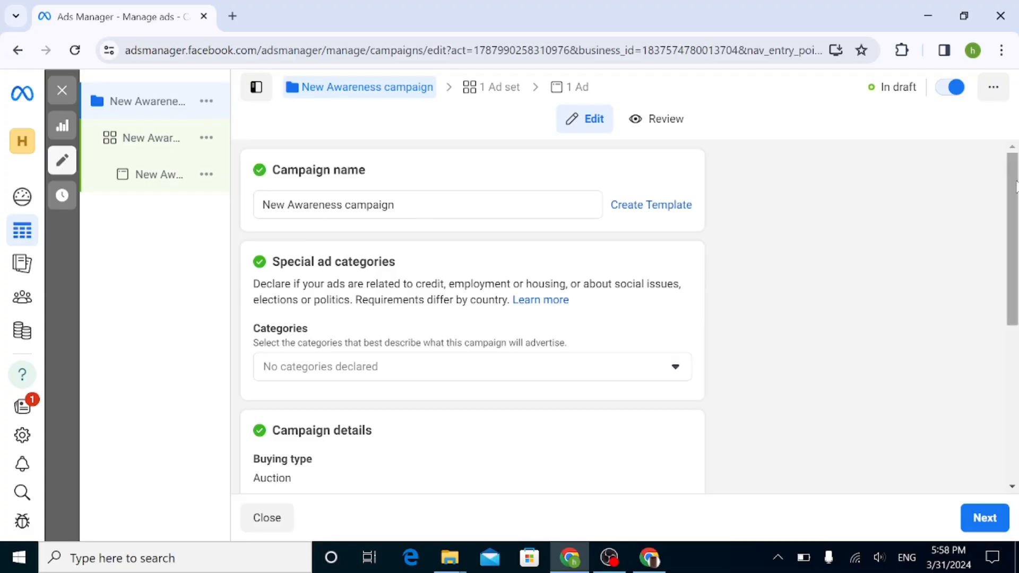
Look through the new campaign's settings down to Advantage campaign budget, and dismiss the Microsoft Copilot notification.
scroll(1014, 186, down, 6)
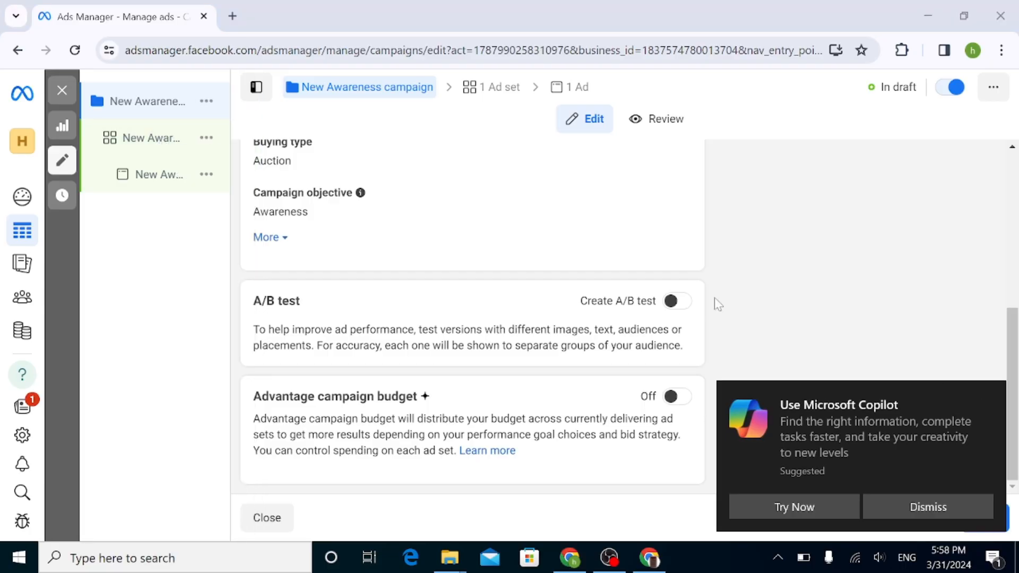
click(808, 509)
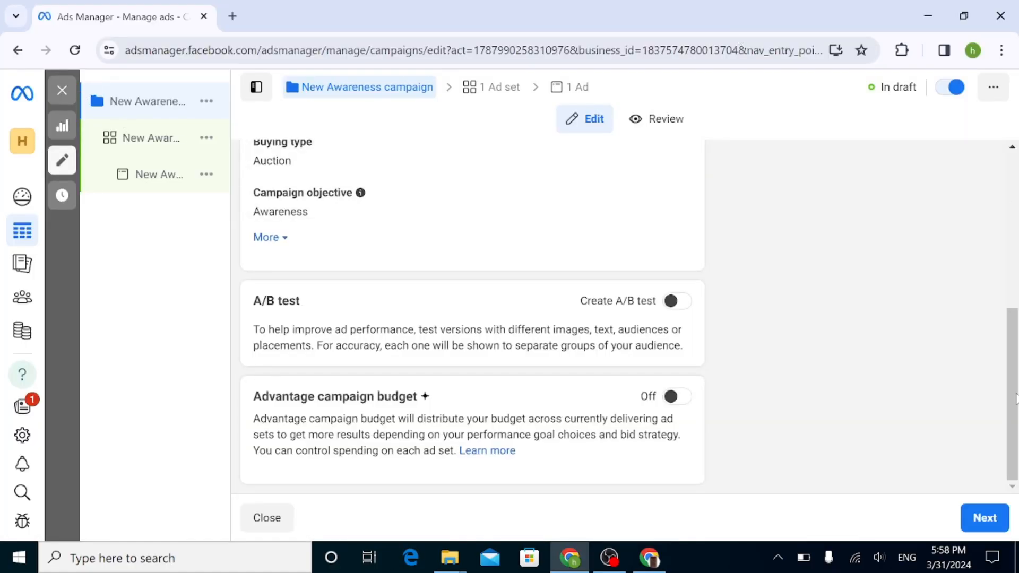
click(1014, 292)
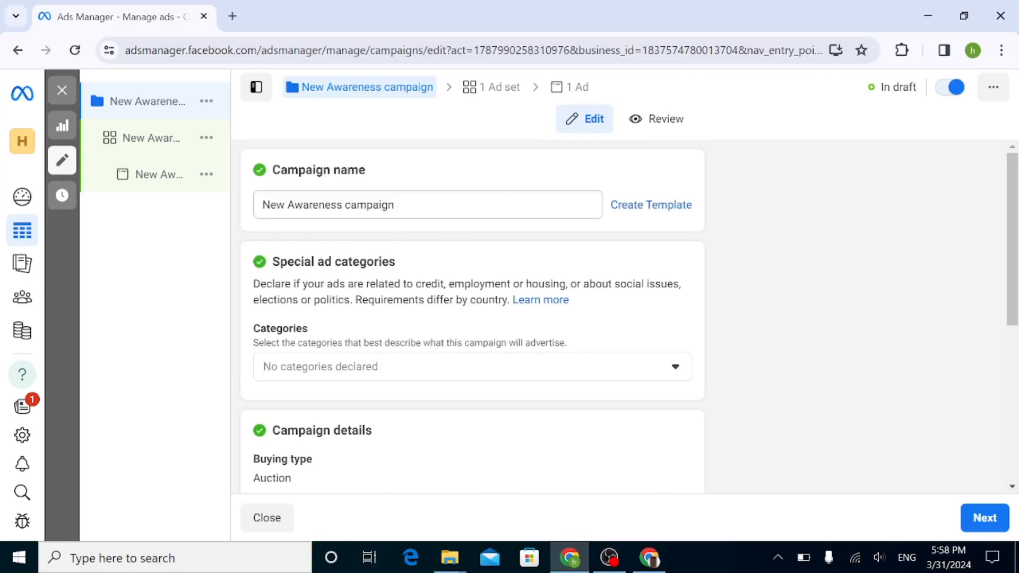
Rename the campaign as "brand awarness".
drag(395, 204, 234, 208)
text(aw)
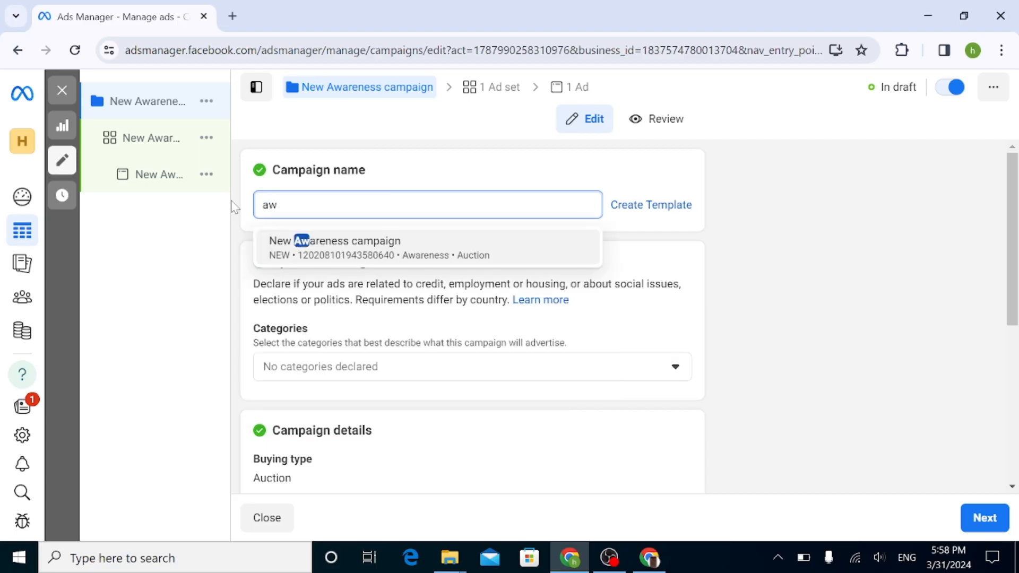
text(a)
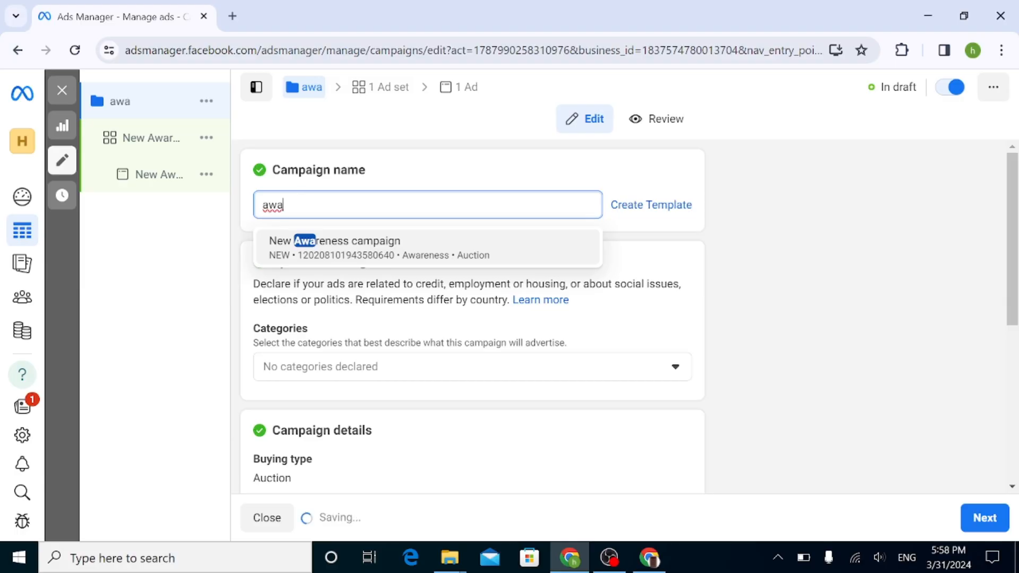
text(rness)
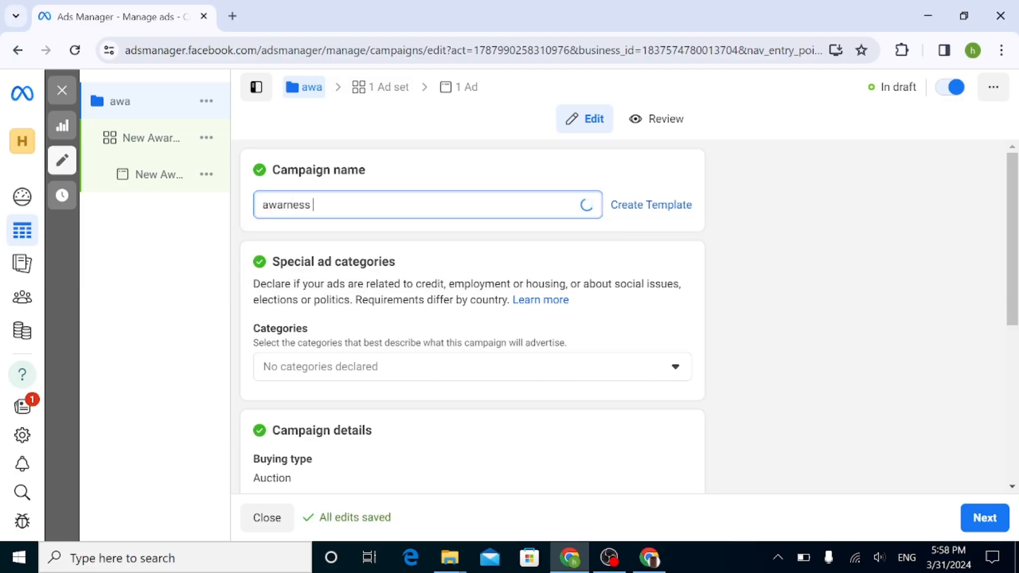
key(BackSpace)
key(BackSpace)
key(BackSpace)
key(BackSpace)
key(BackSpace)
key(BackSpace)
key(BackSpace)
key(BackSpace)
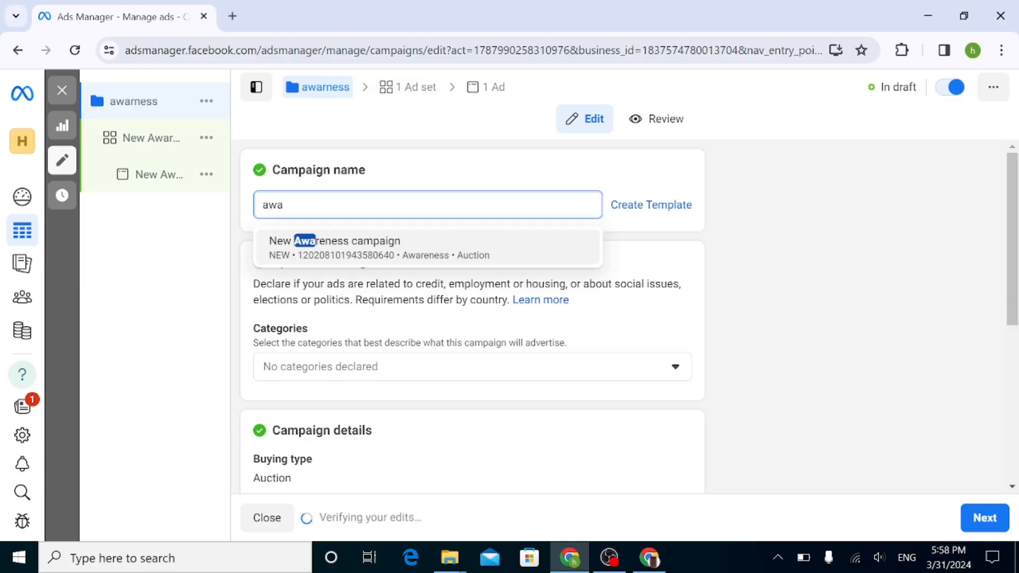
text(bra)
key(BackSpace)
key(BackSpace)
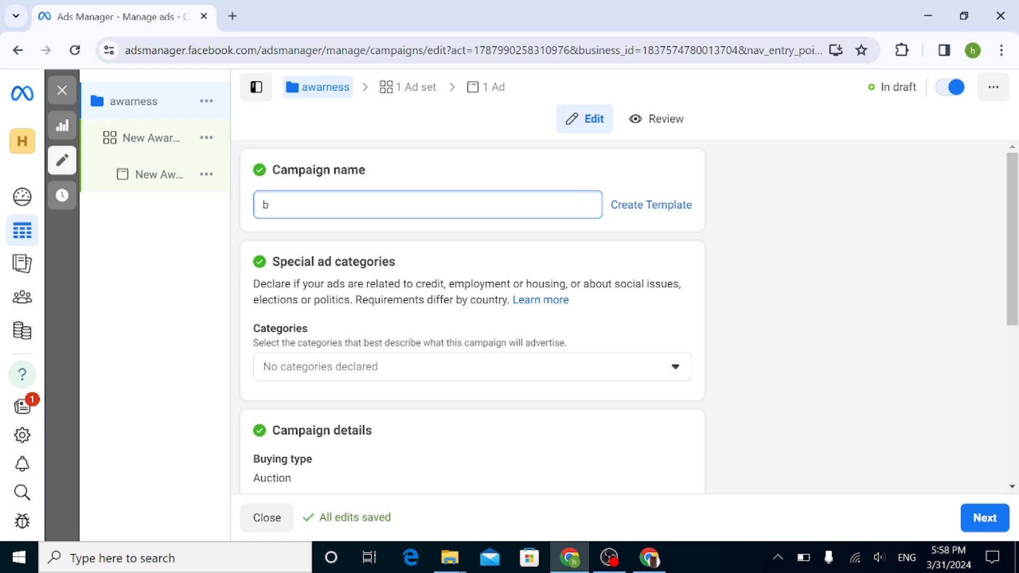
text(rand awarness)
Examine the special ad category choices and the buying type choices without changing either selection.
click(356, 371)
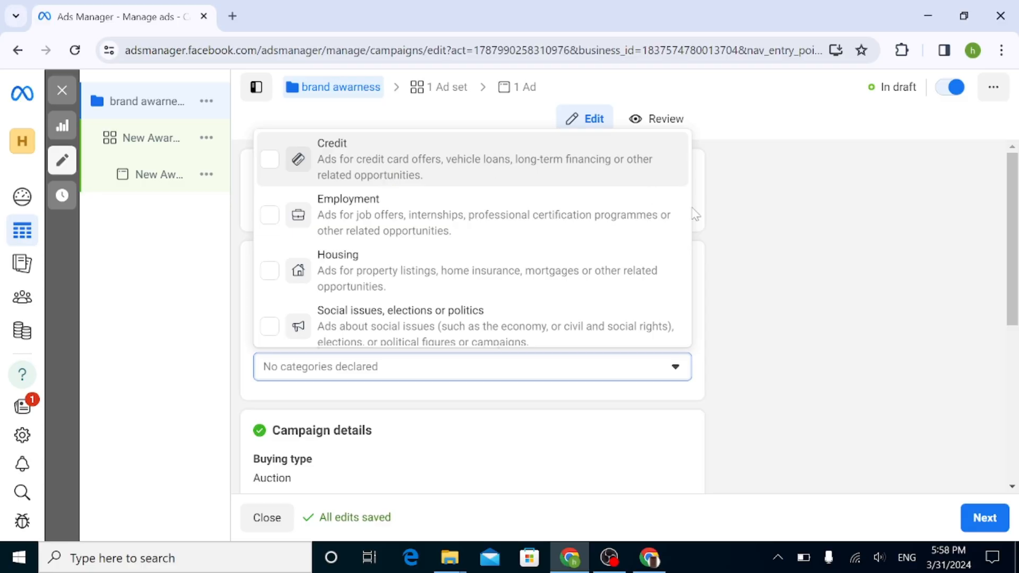
click(819, 214)
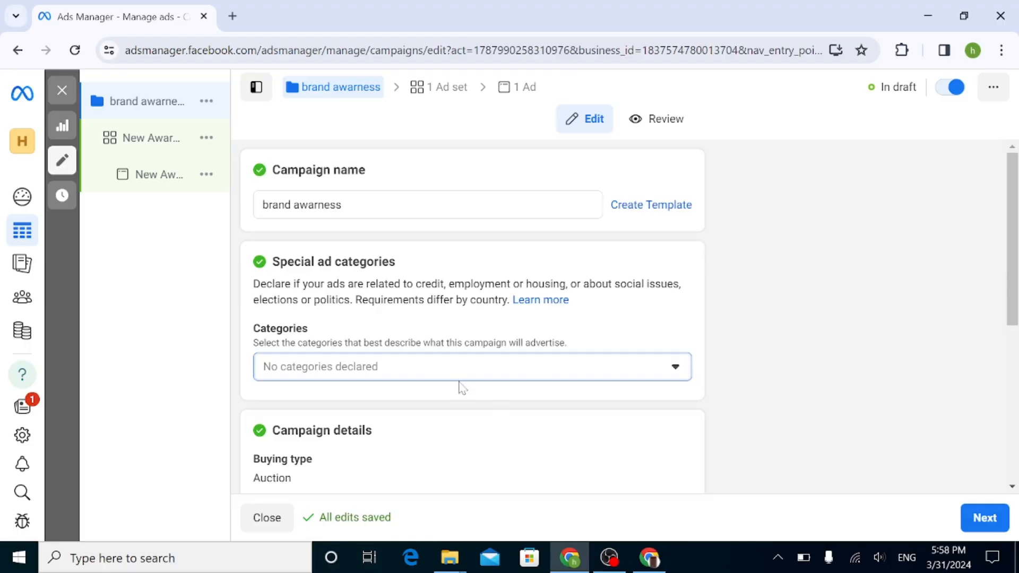
scroll(1014, 222, down, 3)
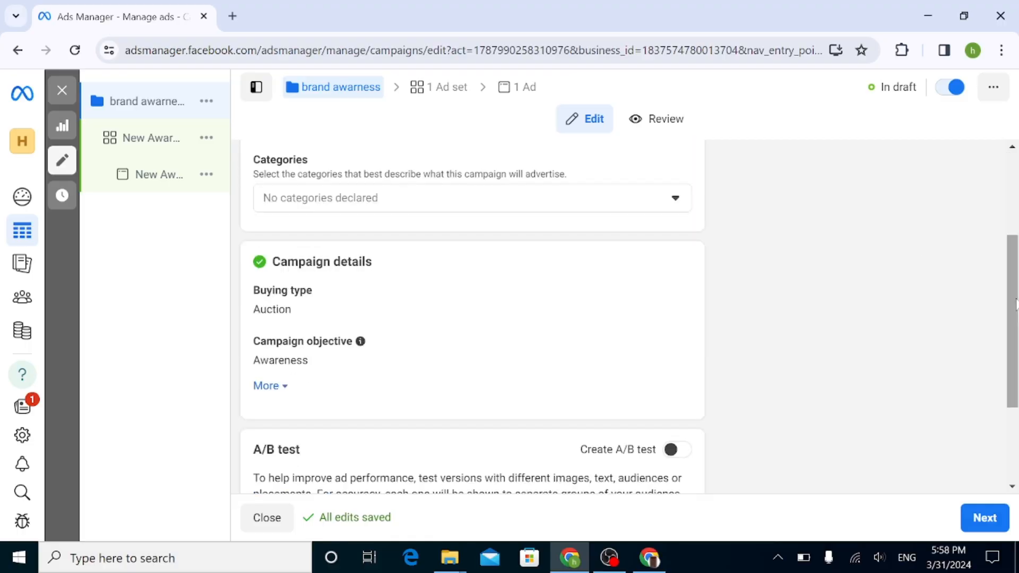
click(670, 293)
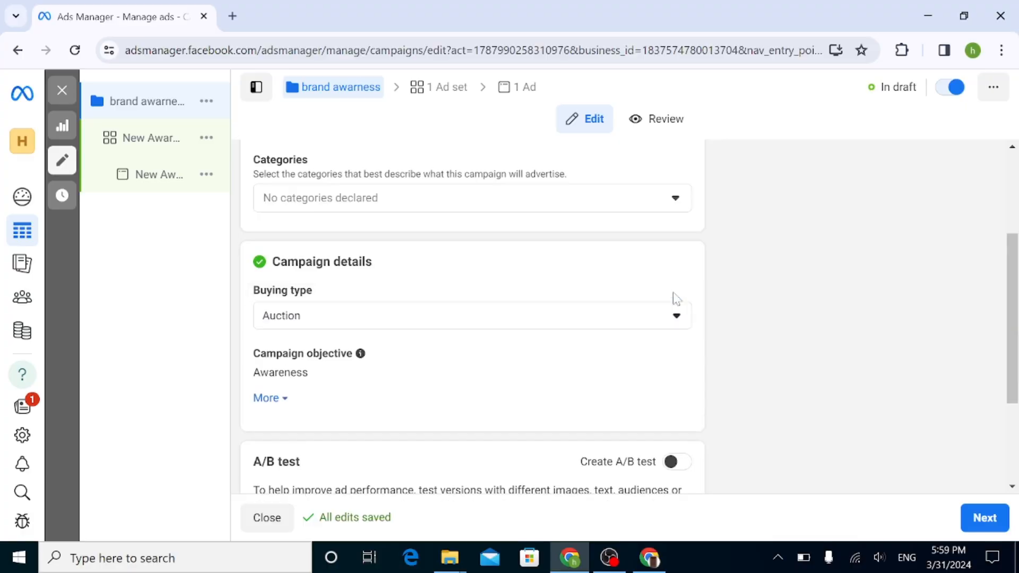
click(296, 321)
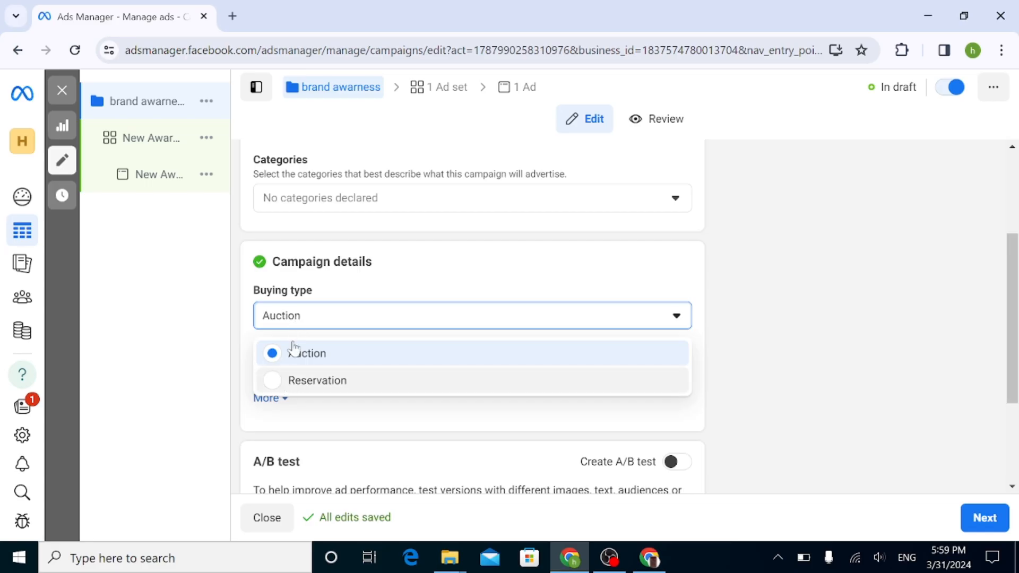
click(300, 322)
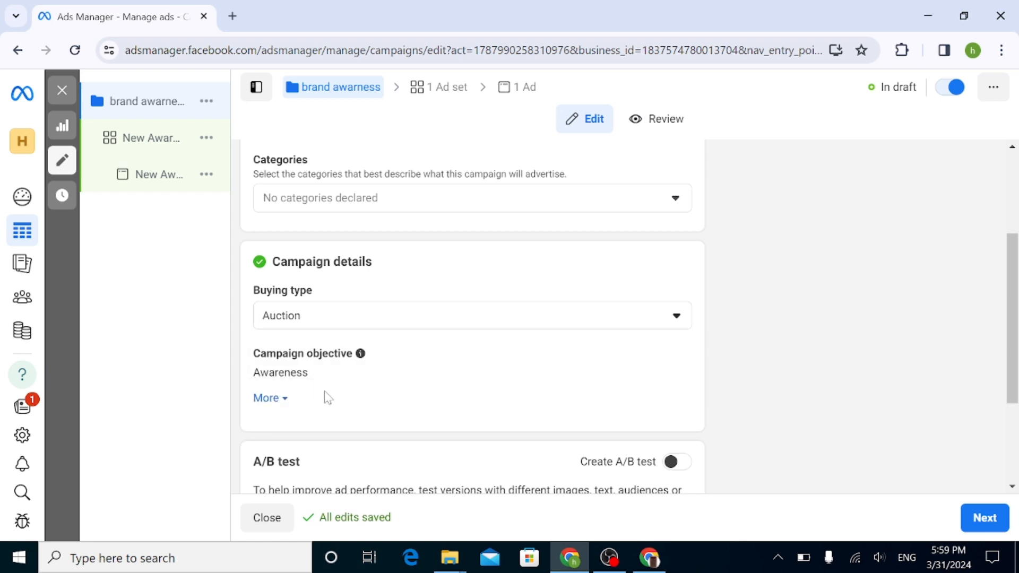
Expand the campaign objective choices and review them along with the A/B test and Advantage campaign budget settings.
scroll(948, 391, down, 1)
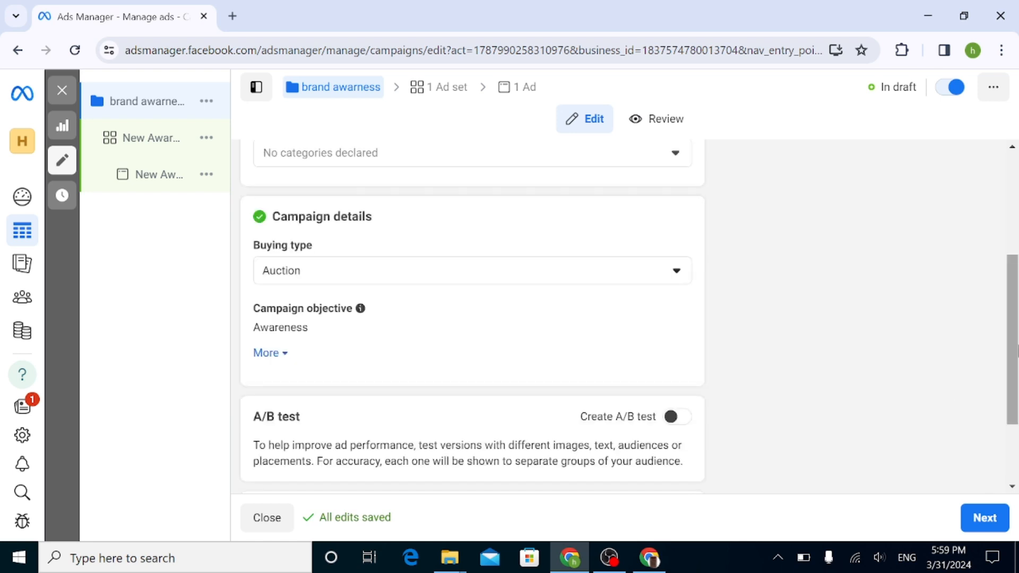
click(671, 317)
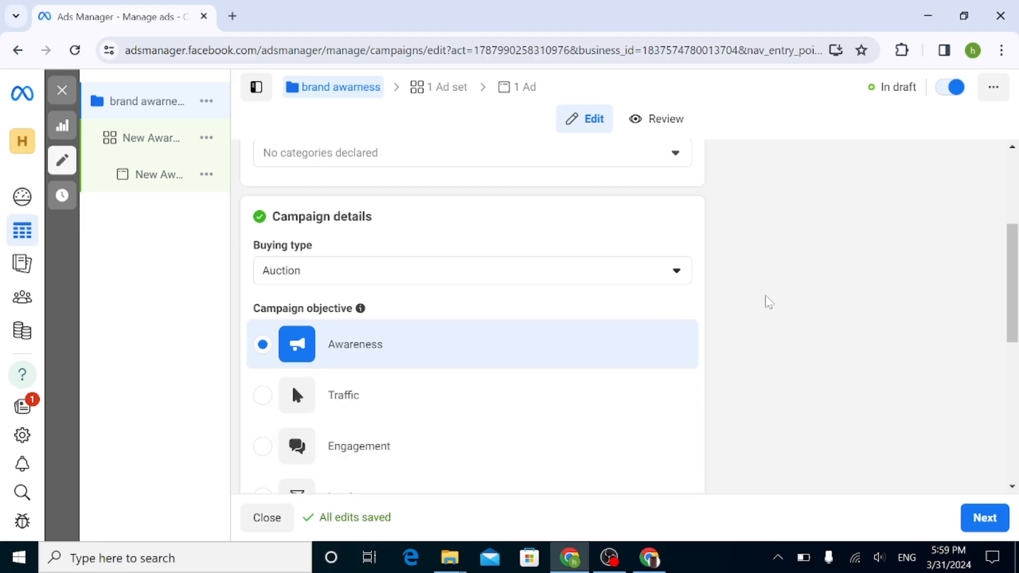
click(613, 285)
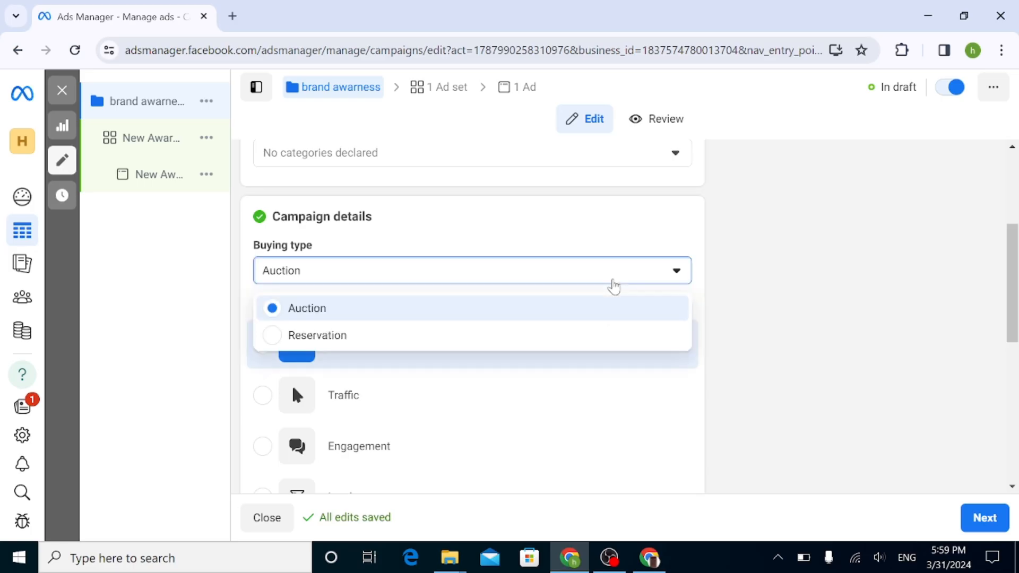
scroll(637, 284, down, 1)
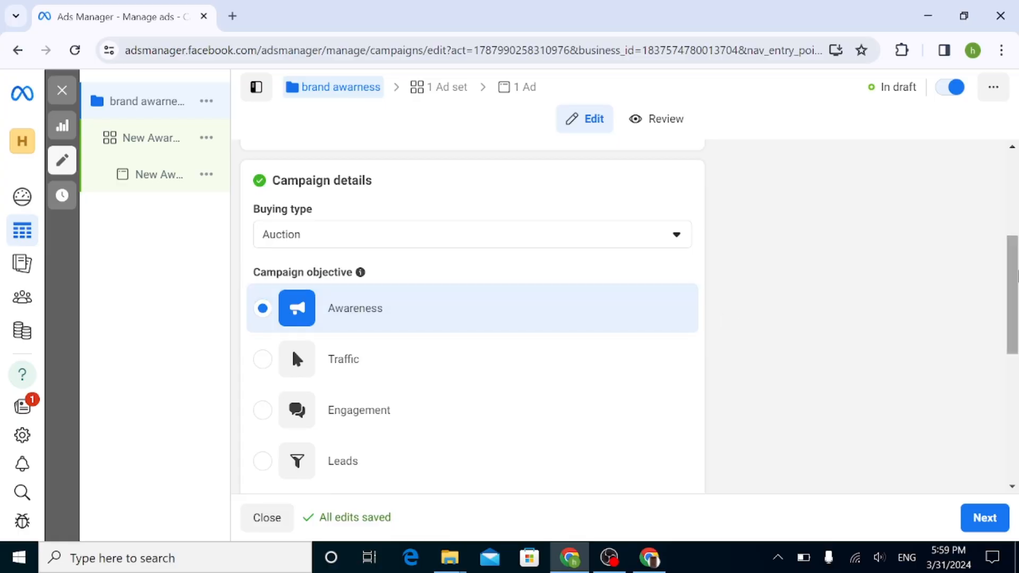
mouse_move(1017, 270)
mouse_down()
mouse_move(1018, 369)
mouse_move(1016, 286)
mouse_up()
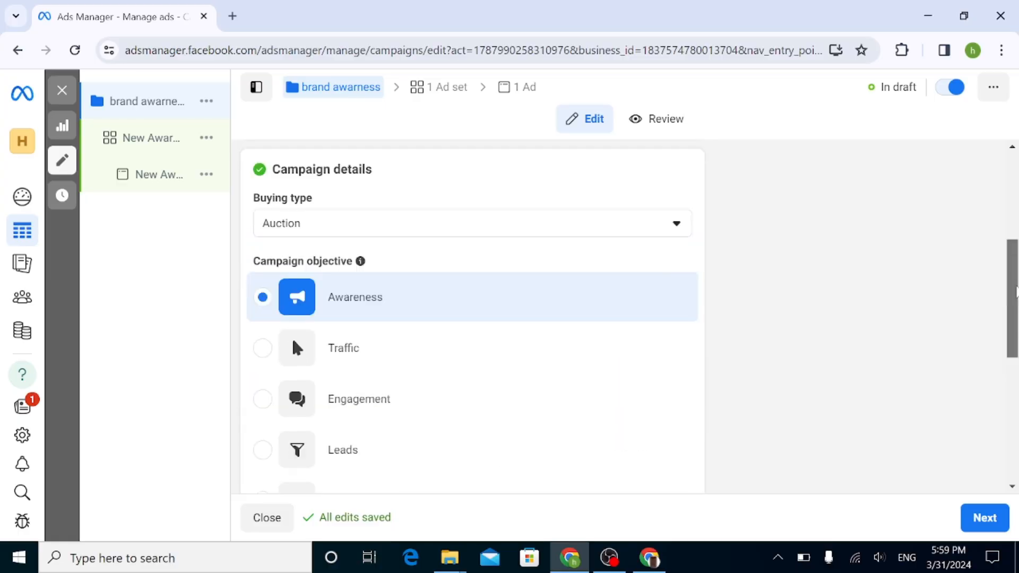
scroll(1016, 290, down, 1)
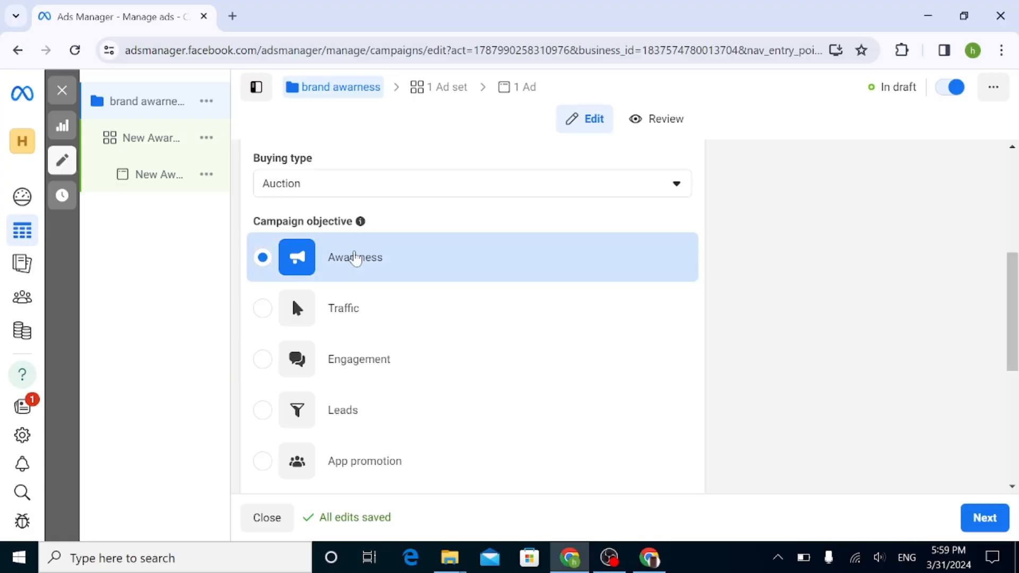
drag(1003, 274, 1003, 383)
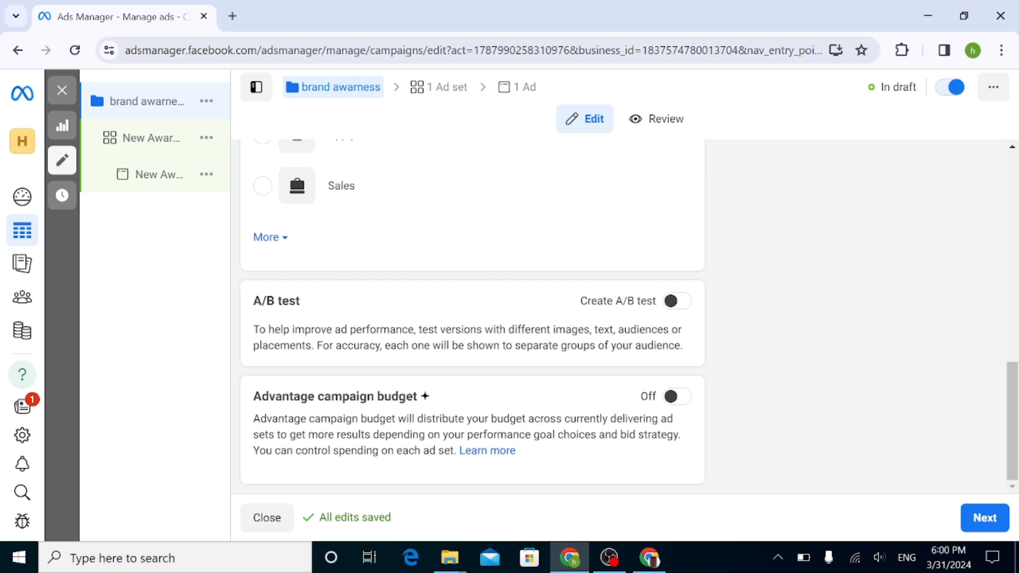
Proceed to the ad set level and rename the ad set as "awarness ad set".
click(986, 522)
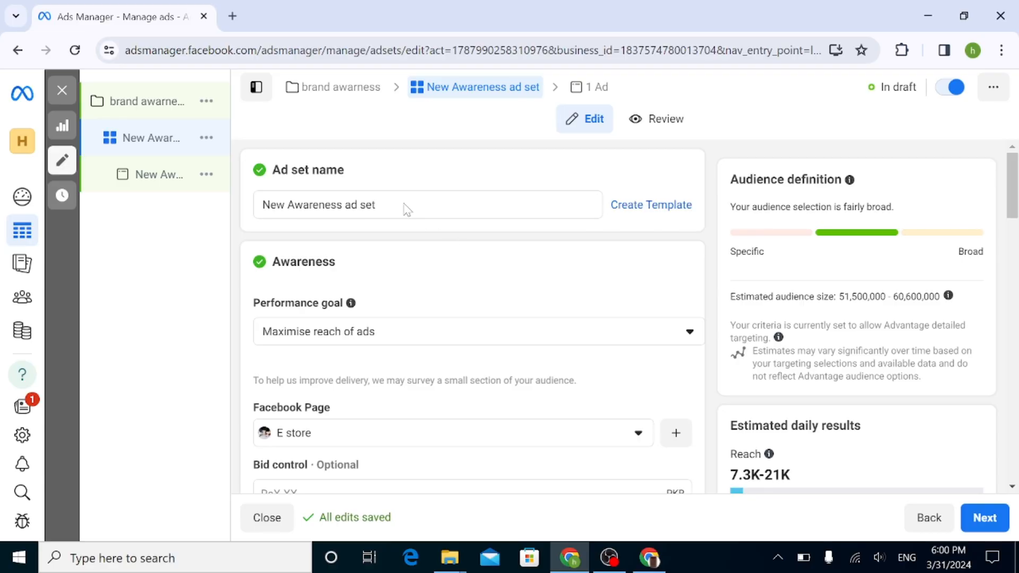
triple_click(276, 205)
mouse_move(229, 200)
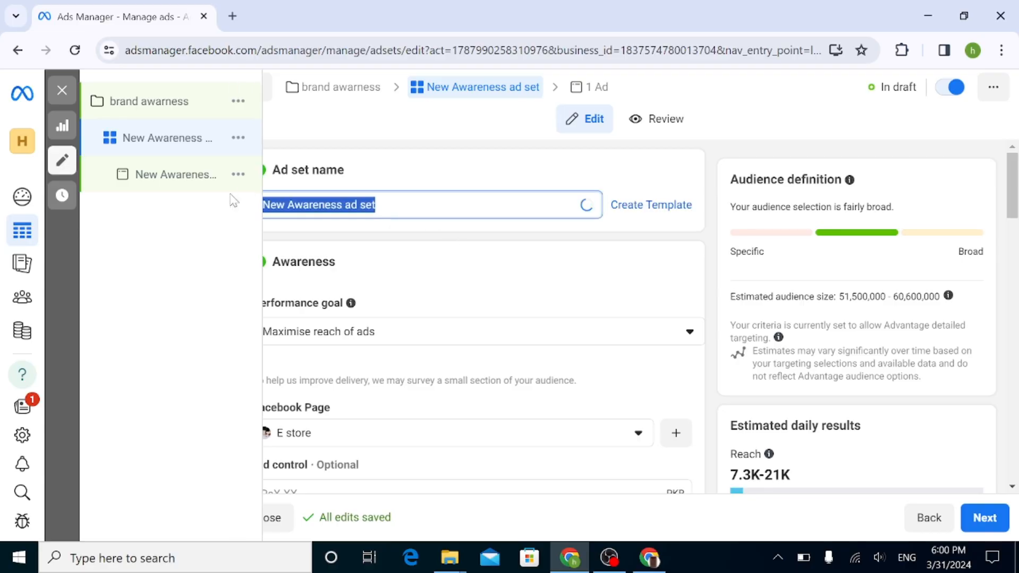
text(awarness ad )
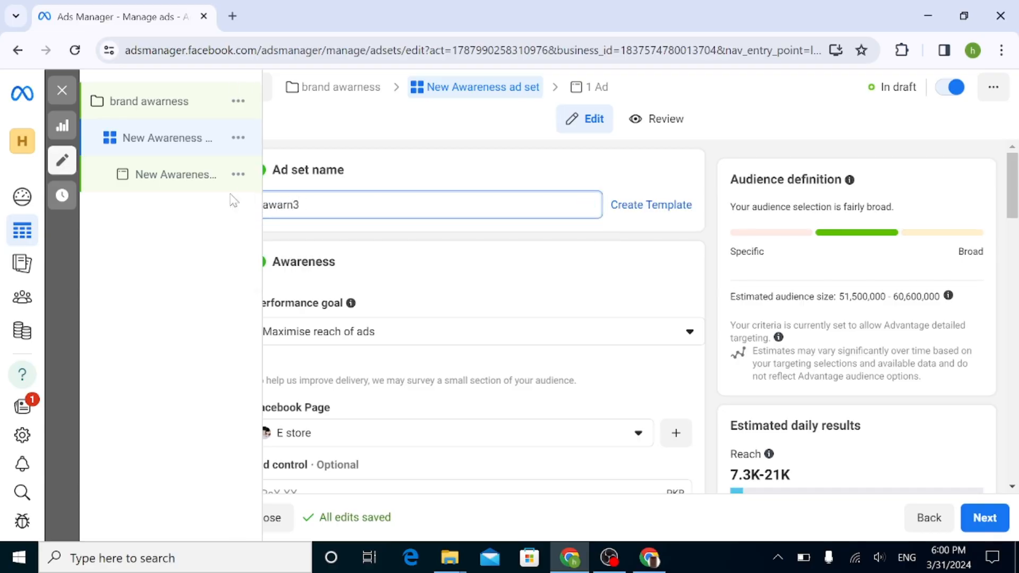
text(set)
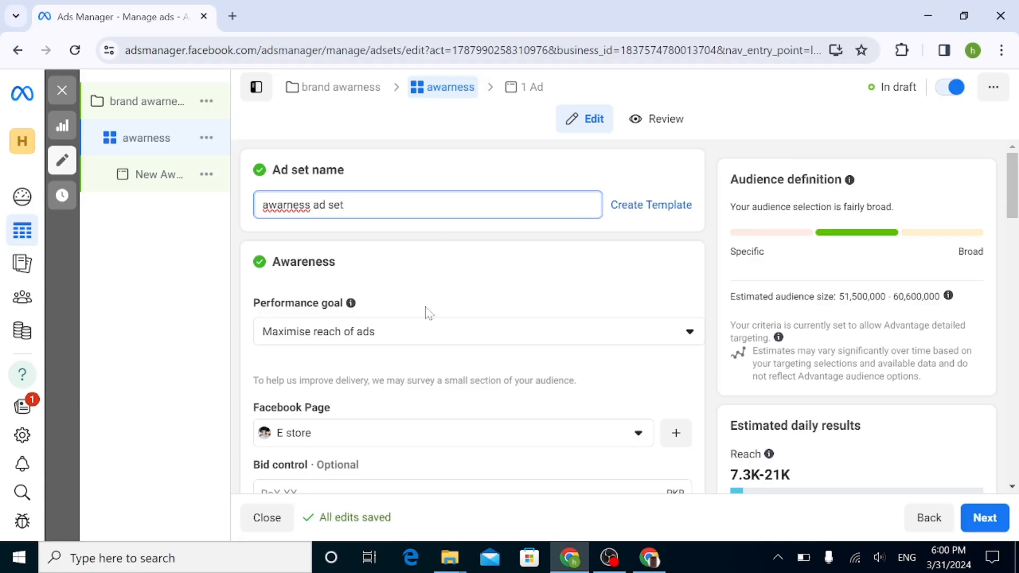
Clear the amount in the ad set's optional bid control.
drag(1014, 220, 1013, 246)
click(589, 196)
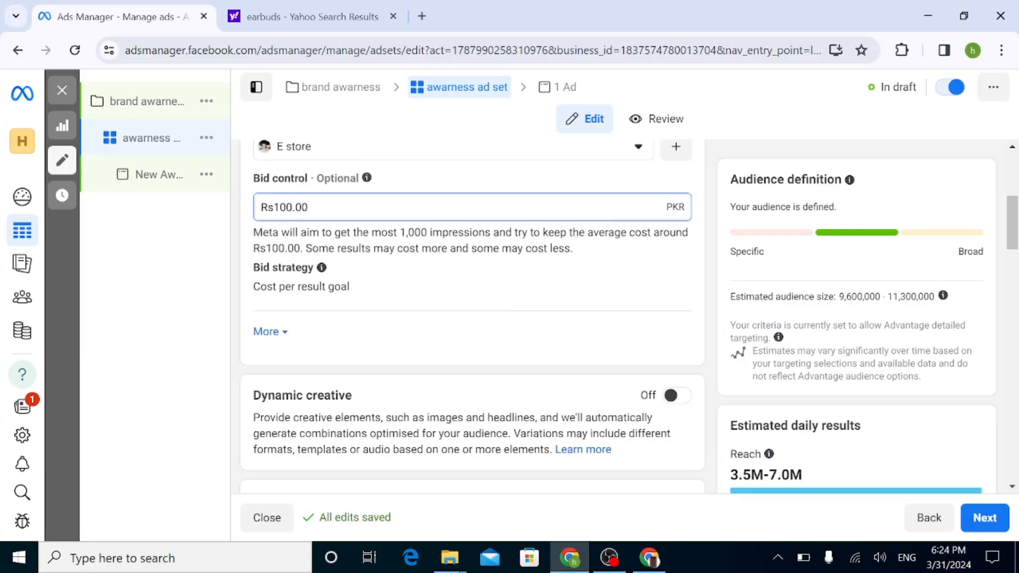
key(BackSpace)
key(BackSpace)
key(BackSpace)
key(BackSpace)
key(BackSpace)
key(BackSpace)
Try bid control amounts of 1000 and 50 PKR, clearing the field after each one.
text(1000)
key(BackSpace)
key(BackSpace)
key(BackSpace)
key(BackSpace)
text(50)
key(BackSpace)
key(BackSpace)
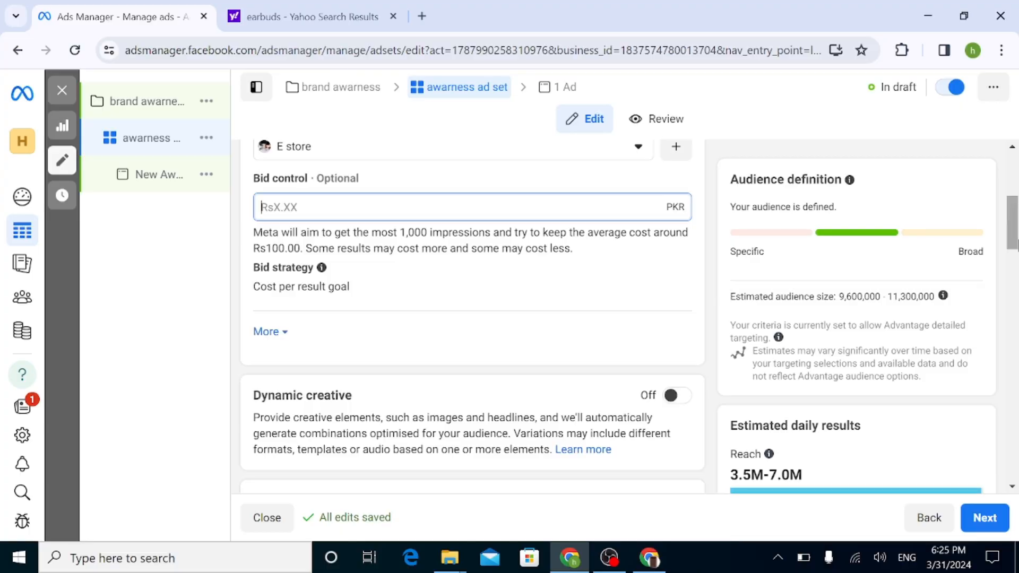
Turn on budget scheduling to increase the ad set's budget during specific time periods.
scroll(1013, 222, down, 3)
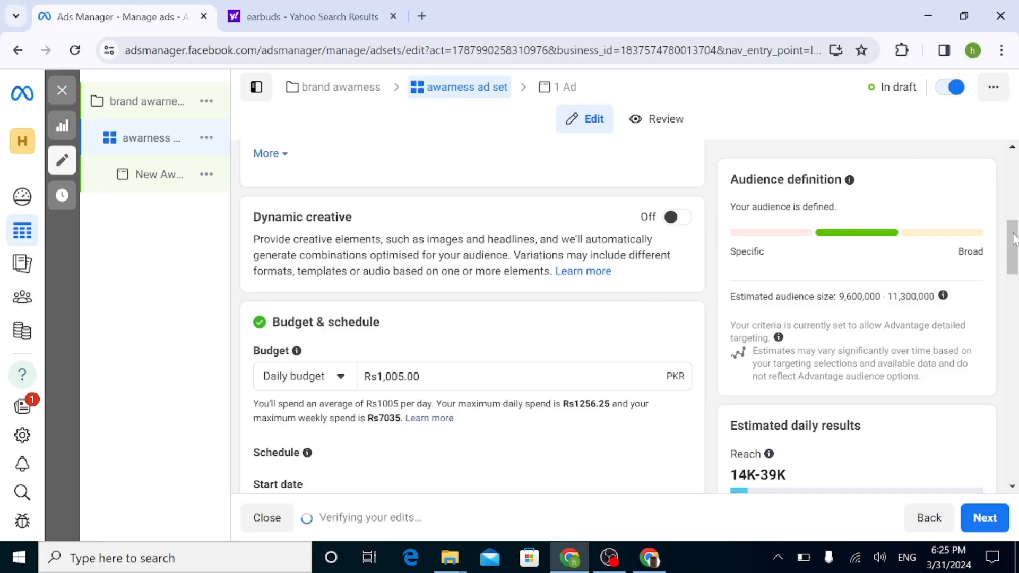
scroll(1012, 247, down, 1)
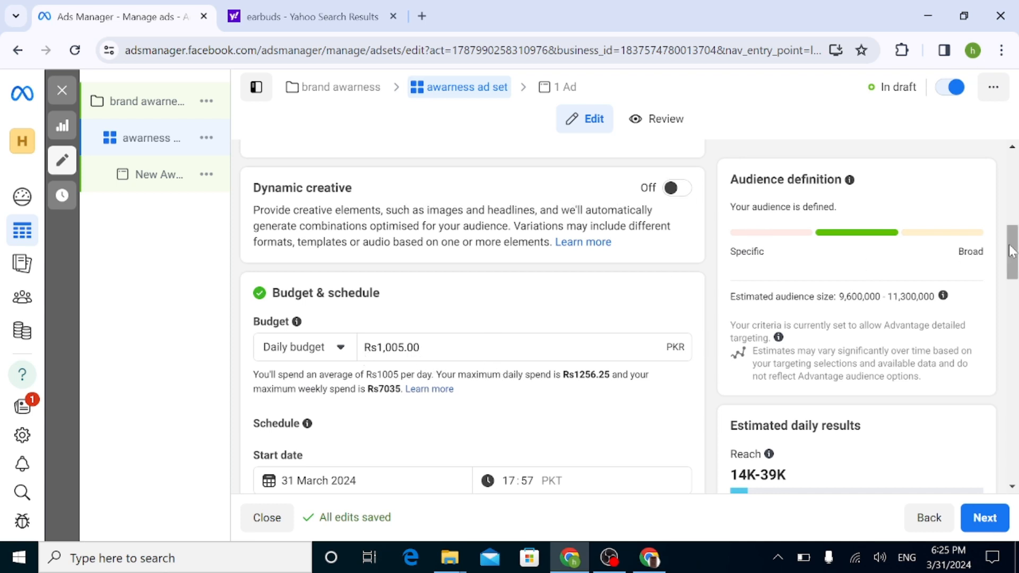
drag(1015, 276, 1015, 313)
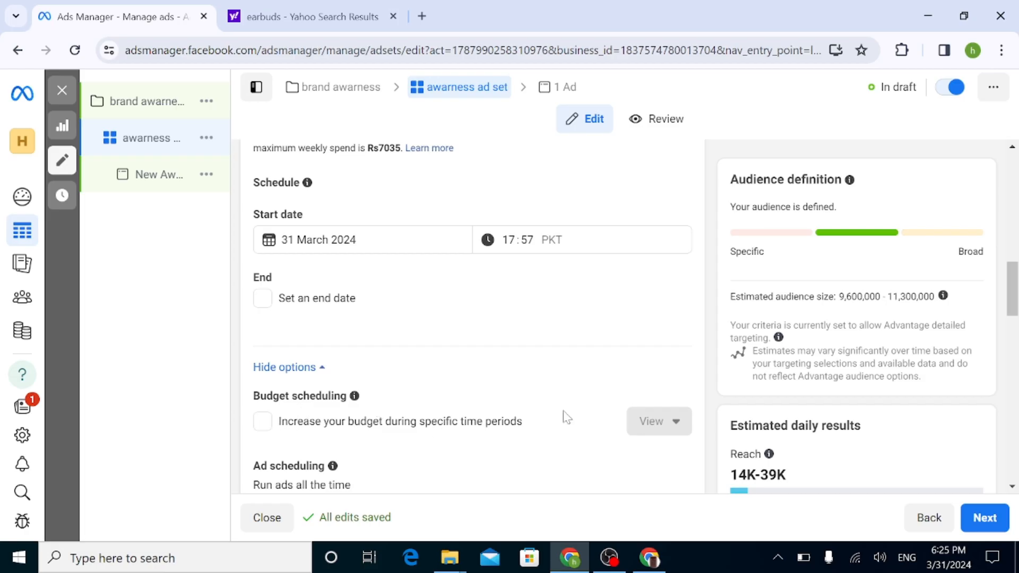
scroll(353, 339, down, 2)
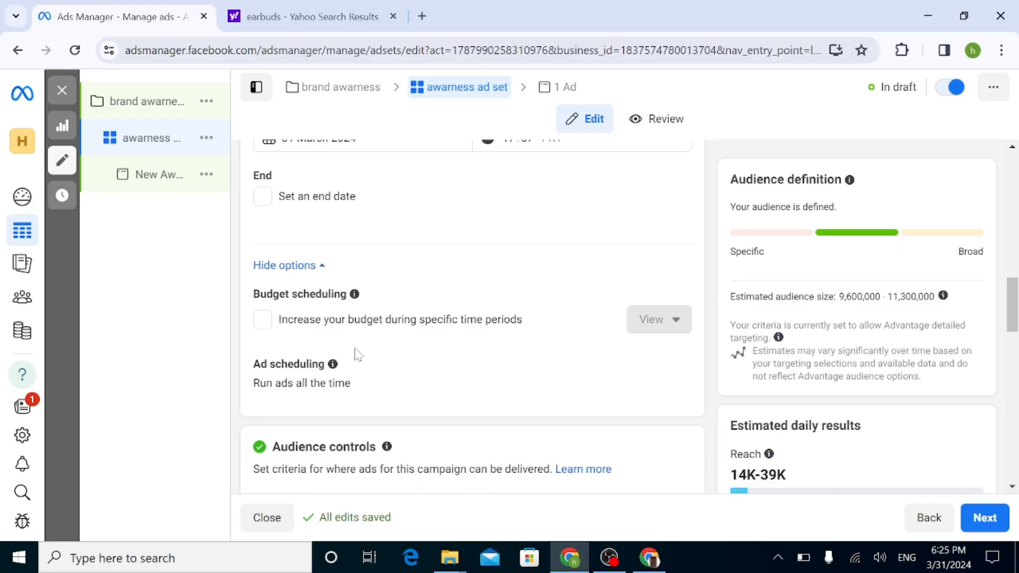
click(259, 324)
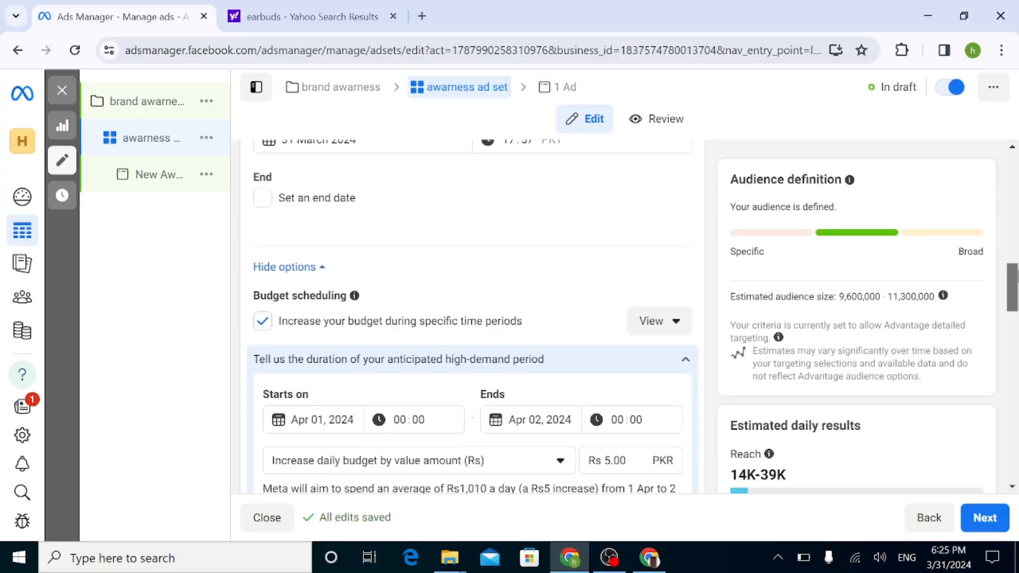
scroll(365, 351, down, 4)
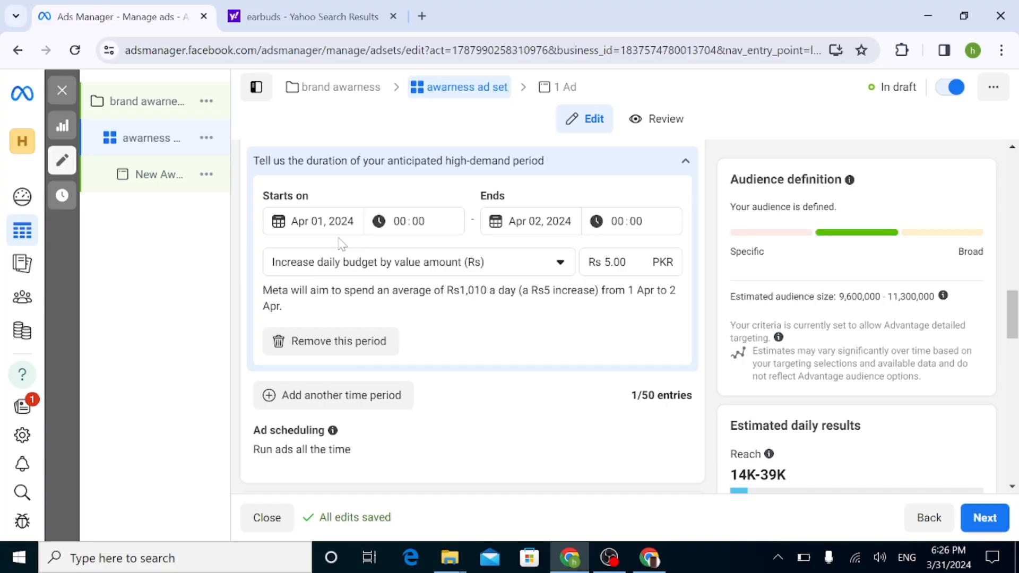
Try a Rs 200 daily budget increase for the high-demand period ending 2 May 2024, and remove that period.
click(610, 263)
key(BackSpace)
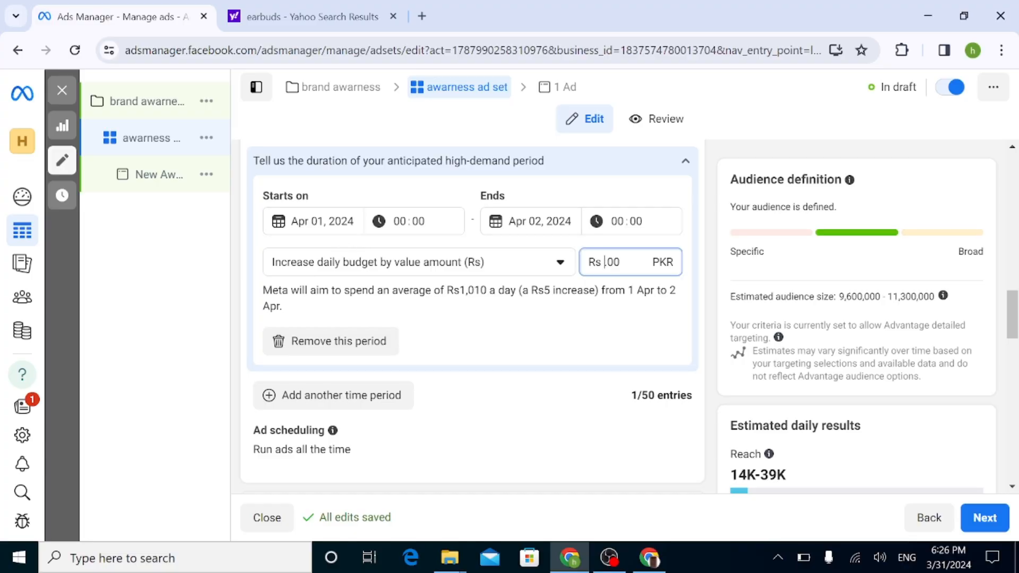
text(200)
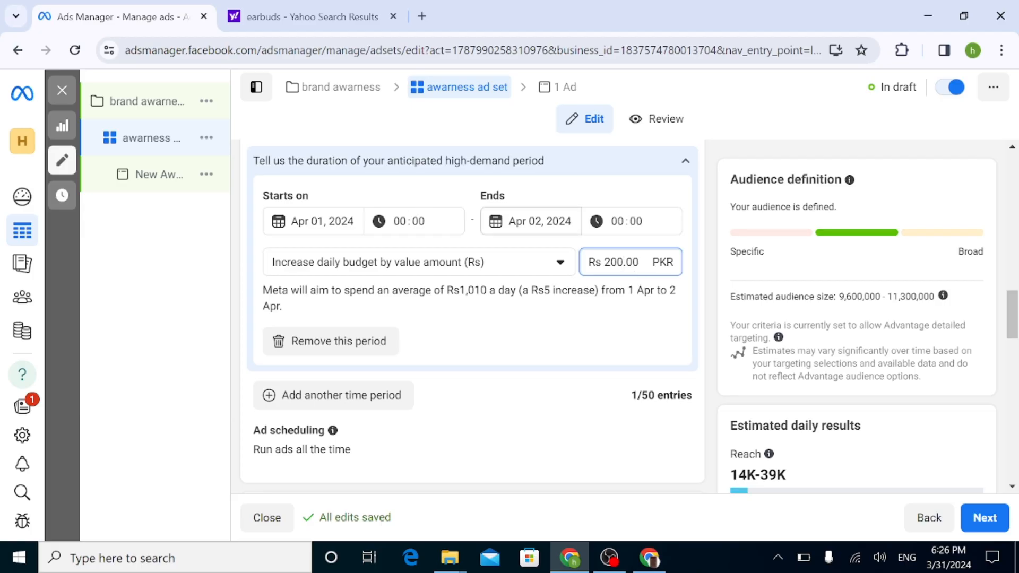
click(530, 221)
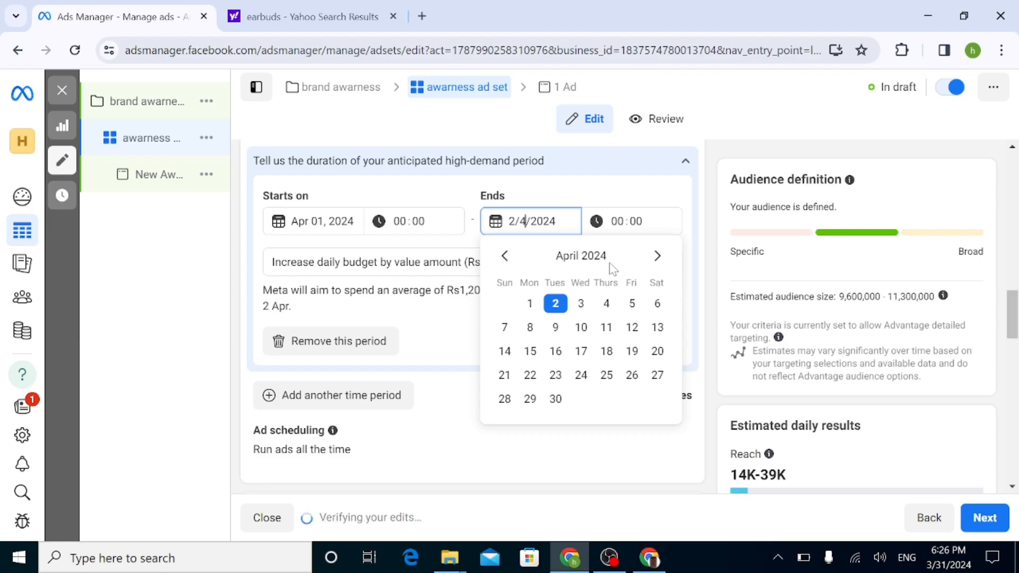
click(656, 256)
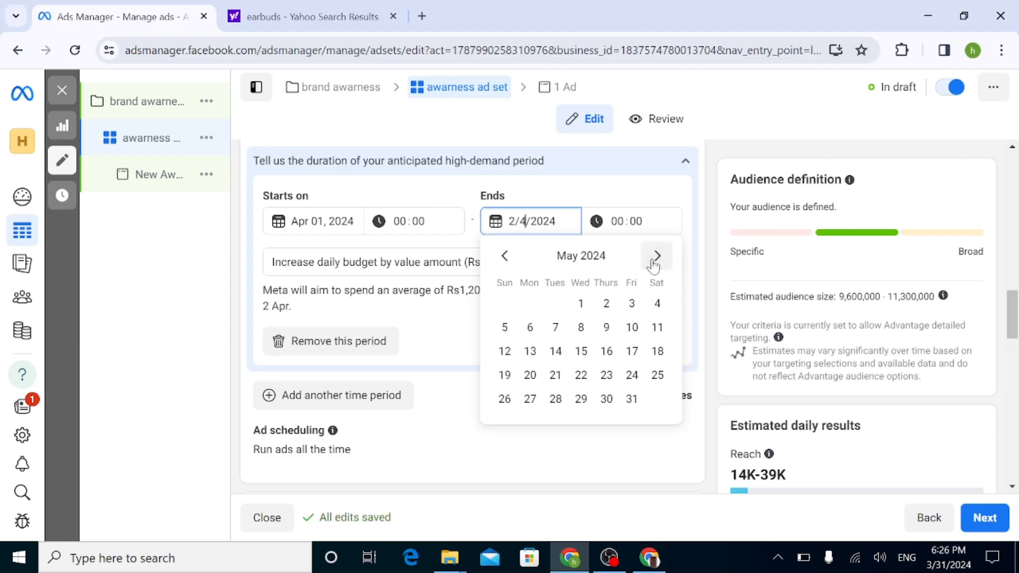
click(607, 303)
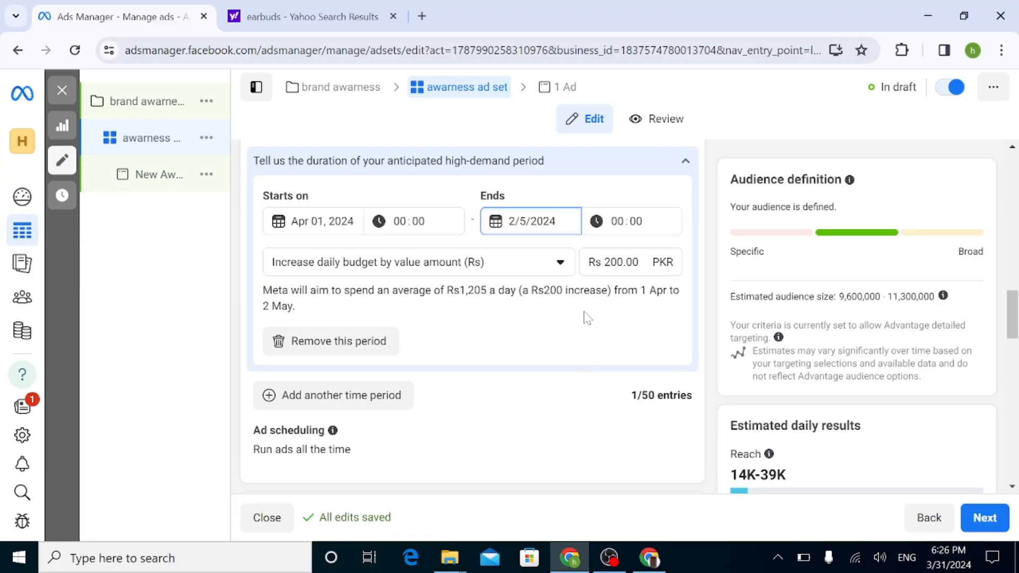
click(336, 360)
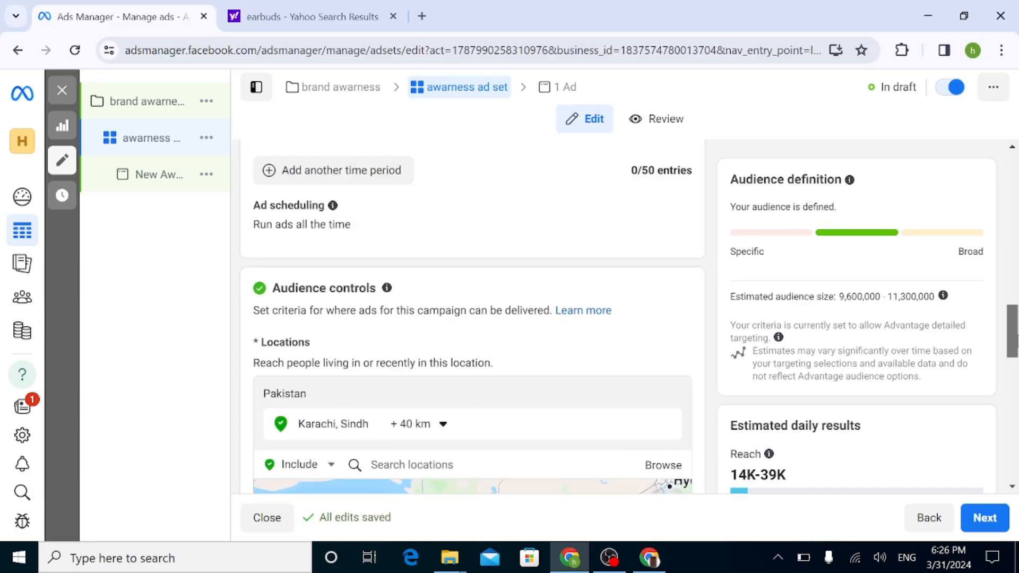
Search the audience locations for Lahore and include the Lahore place alongside Karachi.
scroll(1013, 331, down, 1)
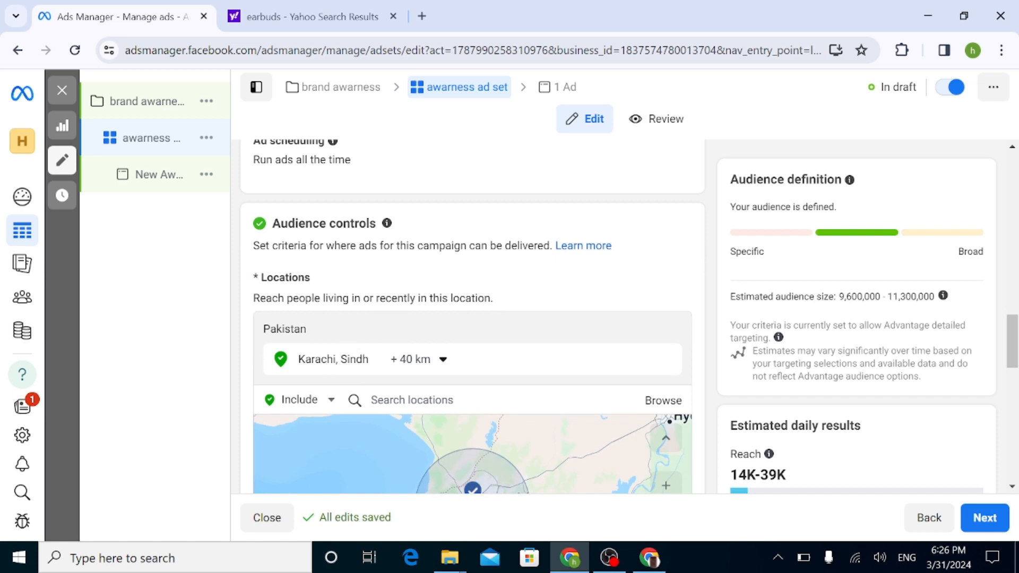
click(411, 400)
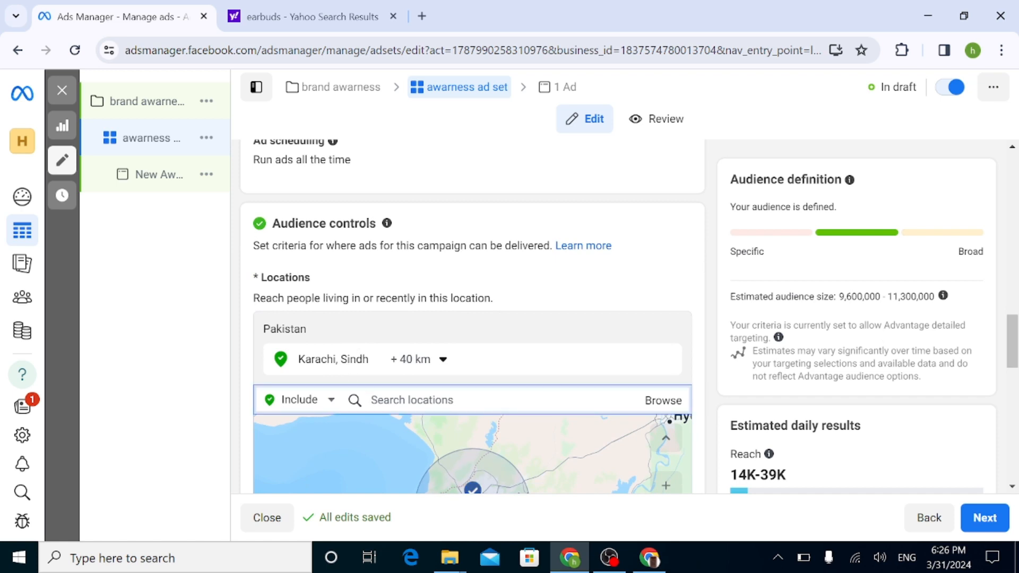
scroll(376, 327, down, 2)
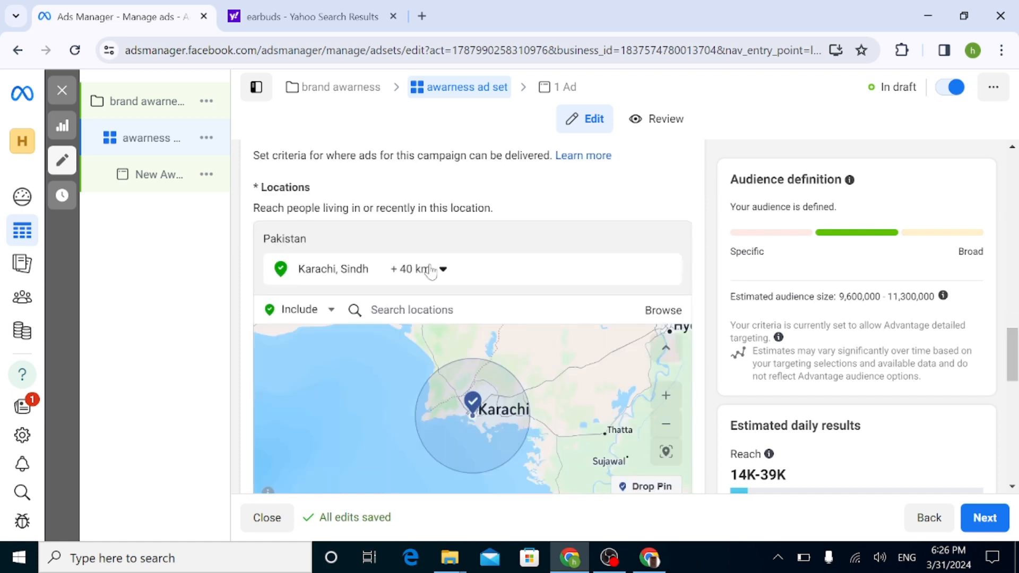
click(376, 312)
text(lah)
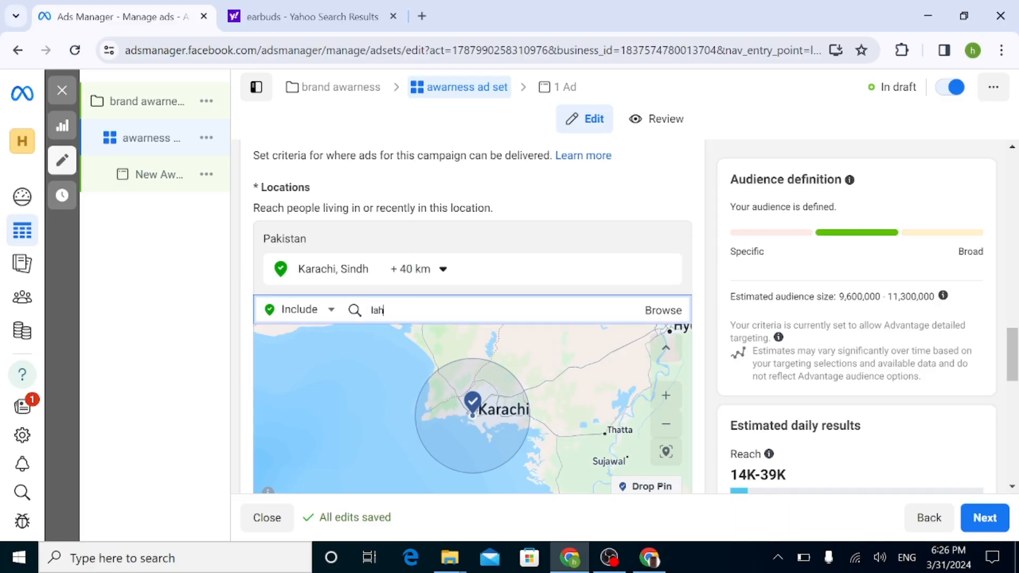
text(orte)
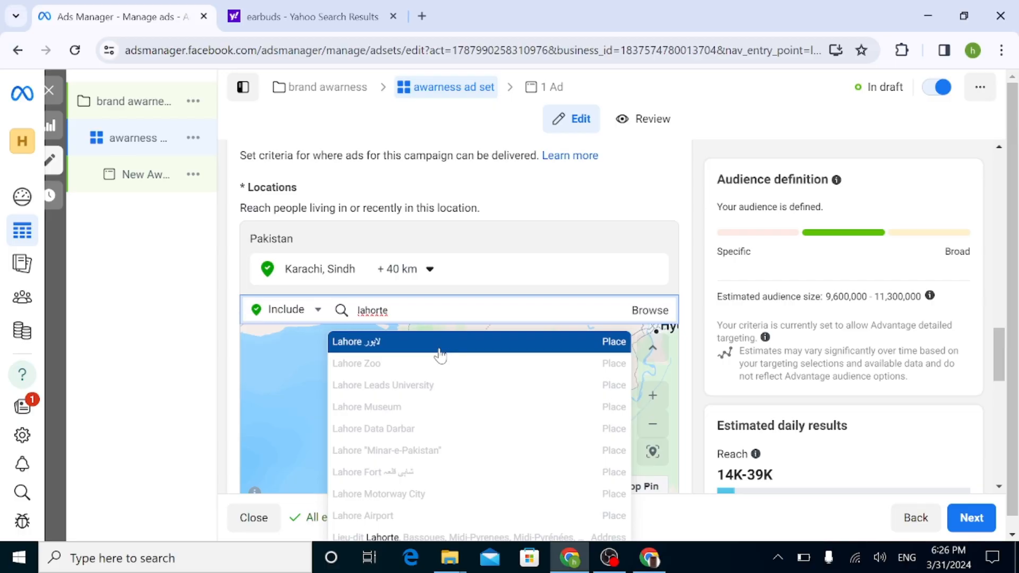
click(439, 349)
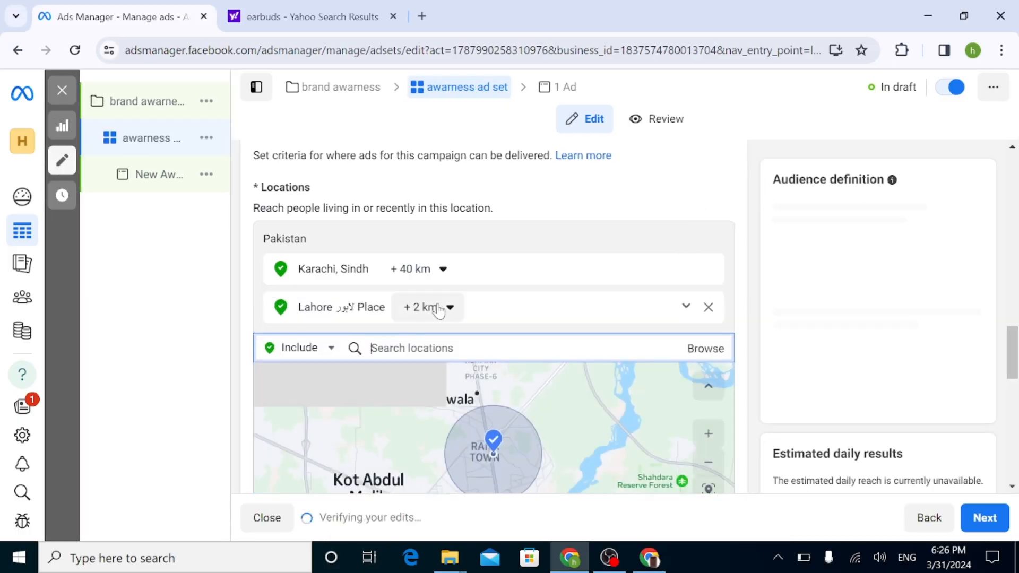
Set the radius around the Lahore location to 34 km.
click(439, 309)
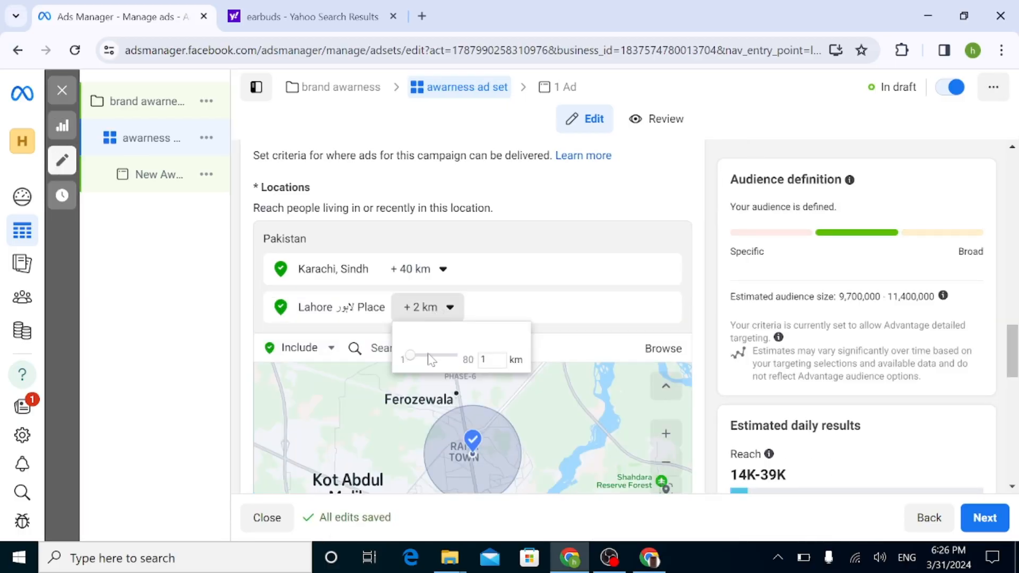
mouse_move(432, 360)
mouse_down()
mouse_move(454, 361)
mouse_move(440, 365)
mouse_up()
click(546, 384)
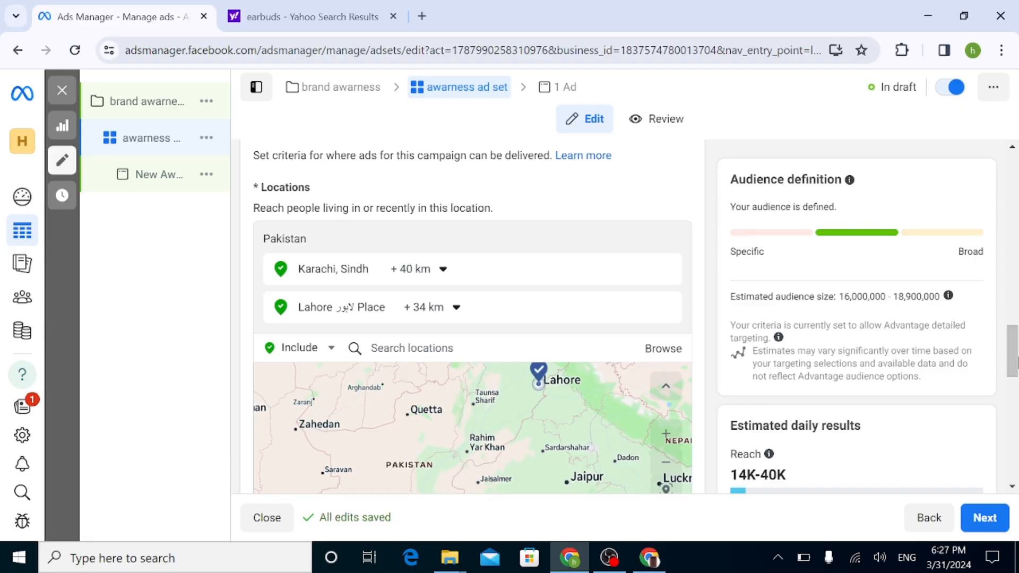
Examine the minimum age choices for the suggested audience.
drag(1013, 374, 1013, 454)
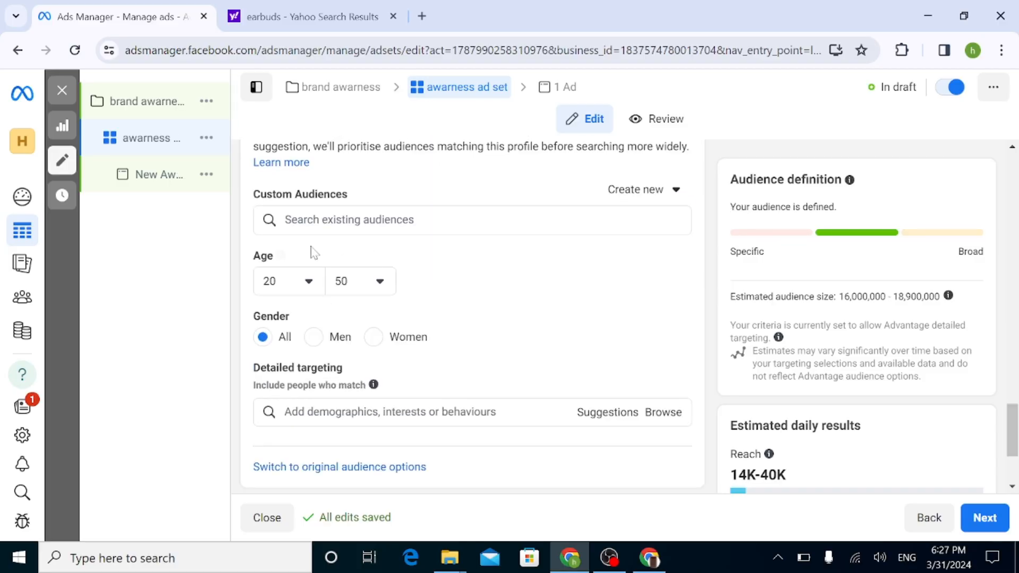
click(288, 283)
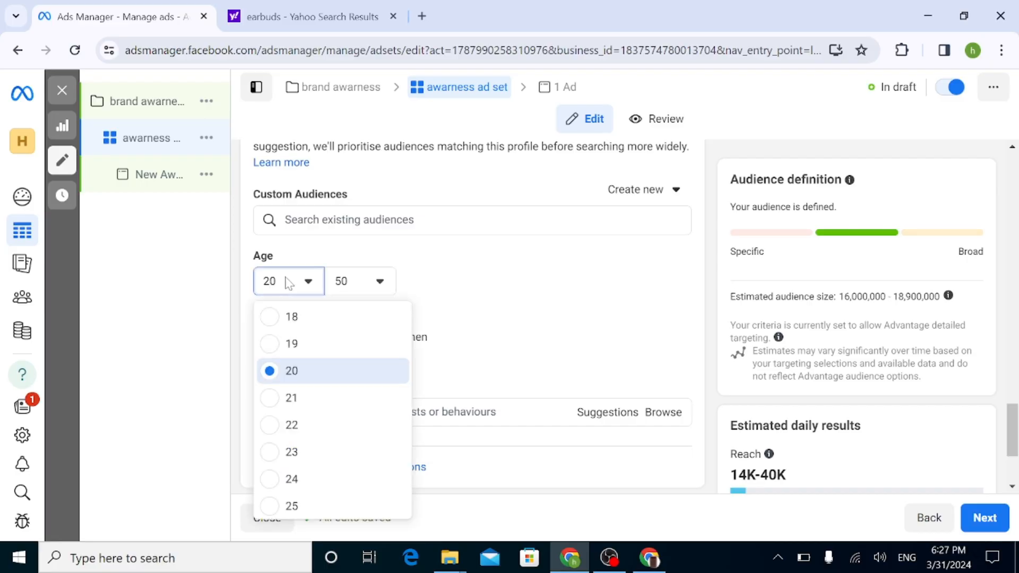
click(288, 281)
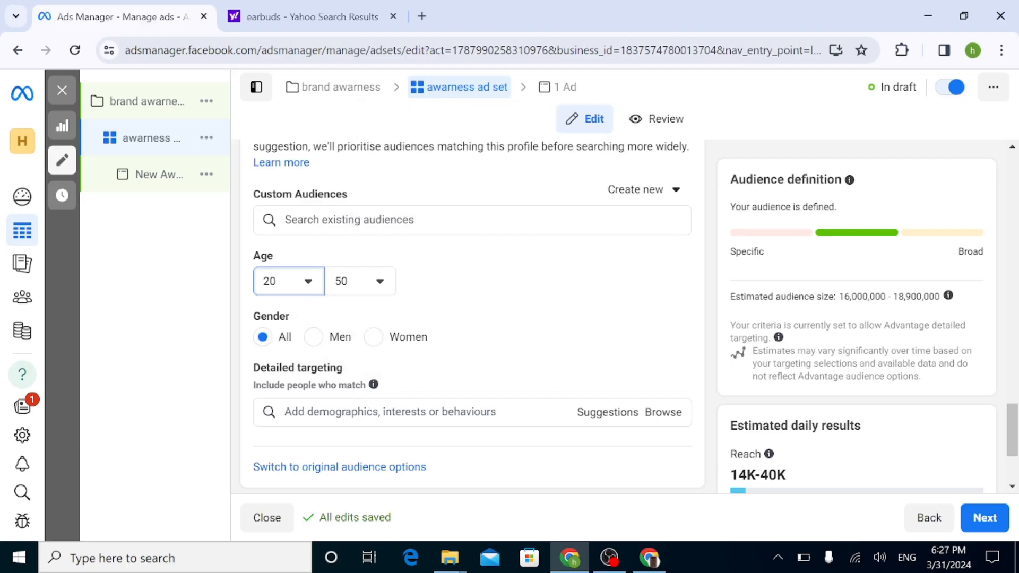
Search the detailed targeting options for "earbuds".
click(286, 412)
text(ear)
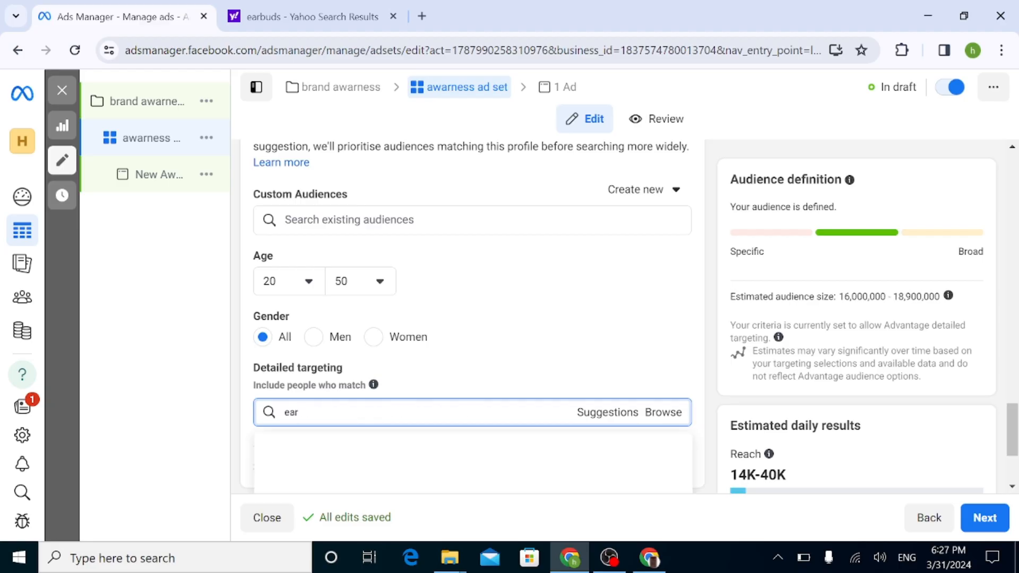
text(budfs)
key(BackSpace)
key(BackSpace)
text(s)
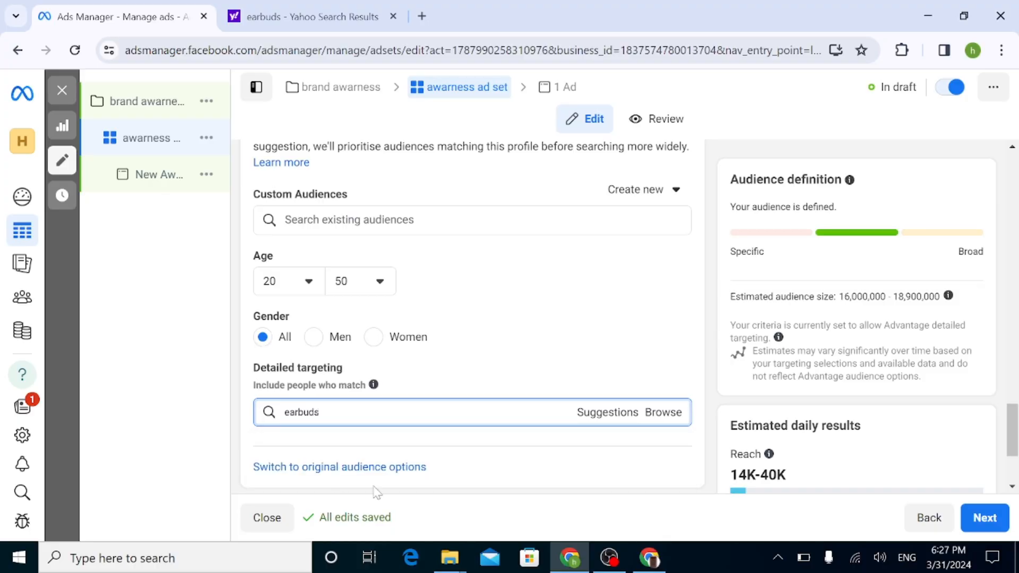
Search detailed targeting for "electronic" and add the Electronic (band) interest to the audience.
drag(1011, 418, 1011, 447)
click(390, 252)
text(e)
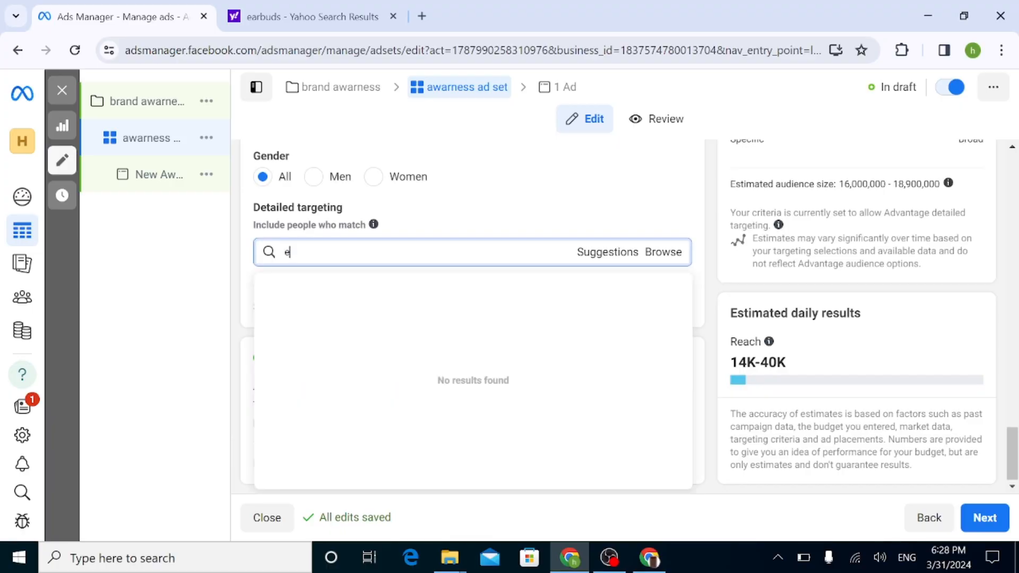
text(lectronic)
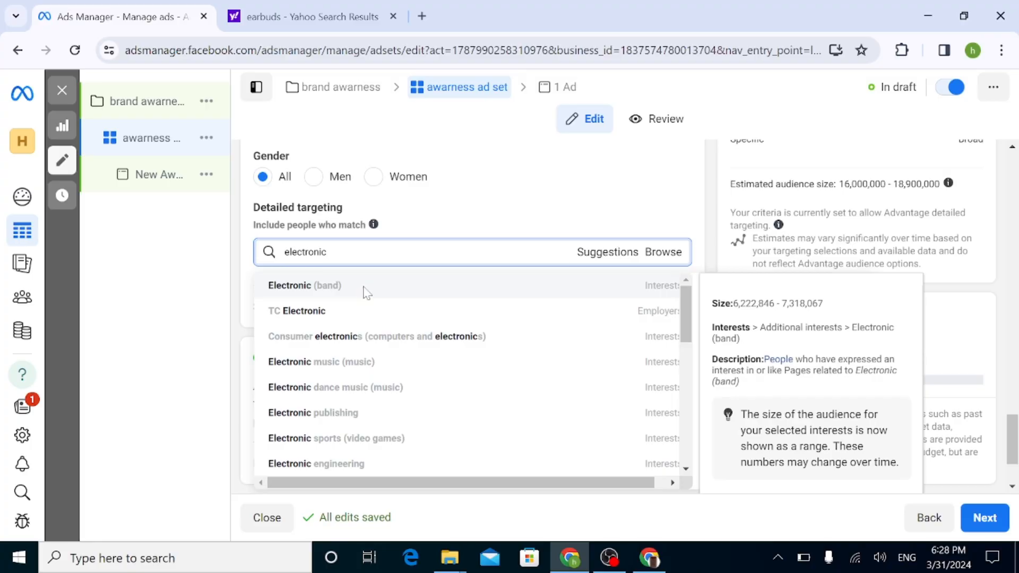
click(364, 289)
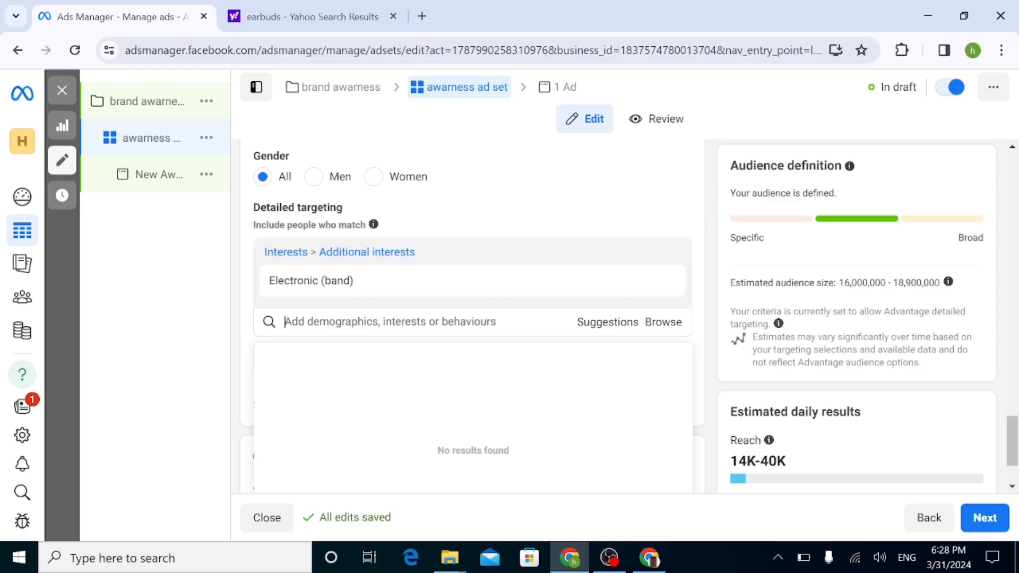
click(628, 229)
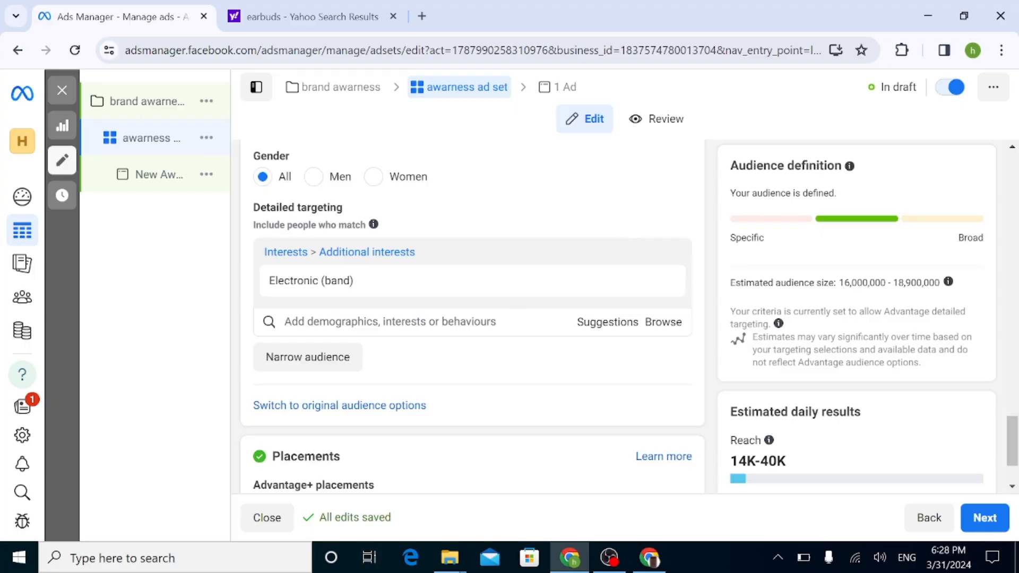
click(390, 322)
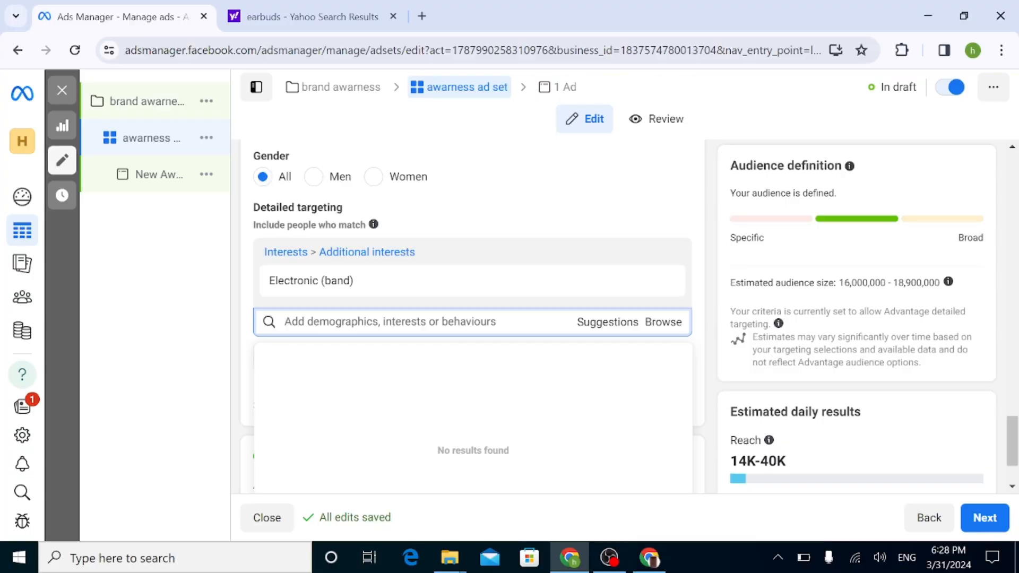
Edit the ad set's placements, switch them to Manual placements, and review the platform and placement choices.
drag(1016, 450, 1017, 465)
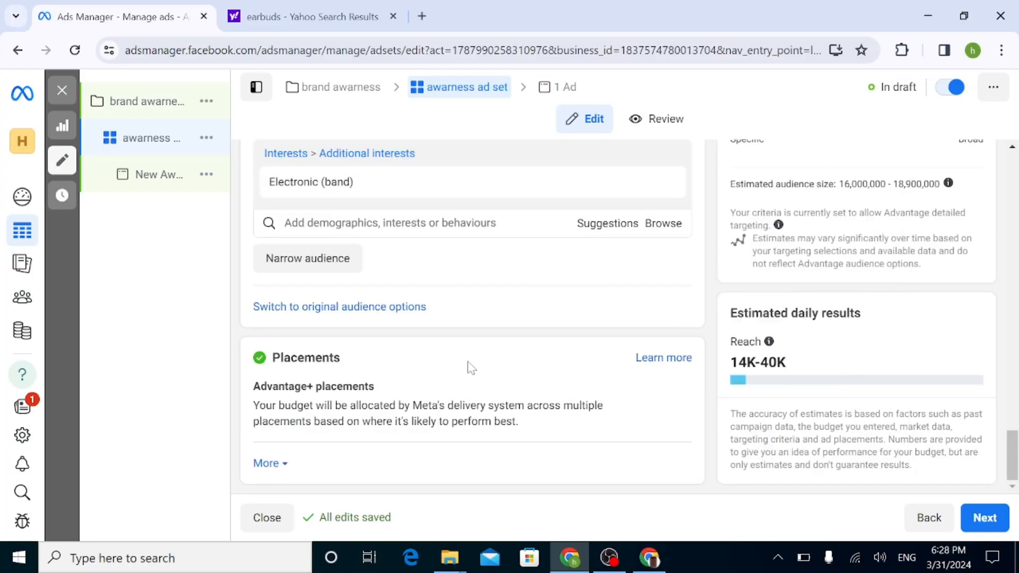
click(668, 388)
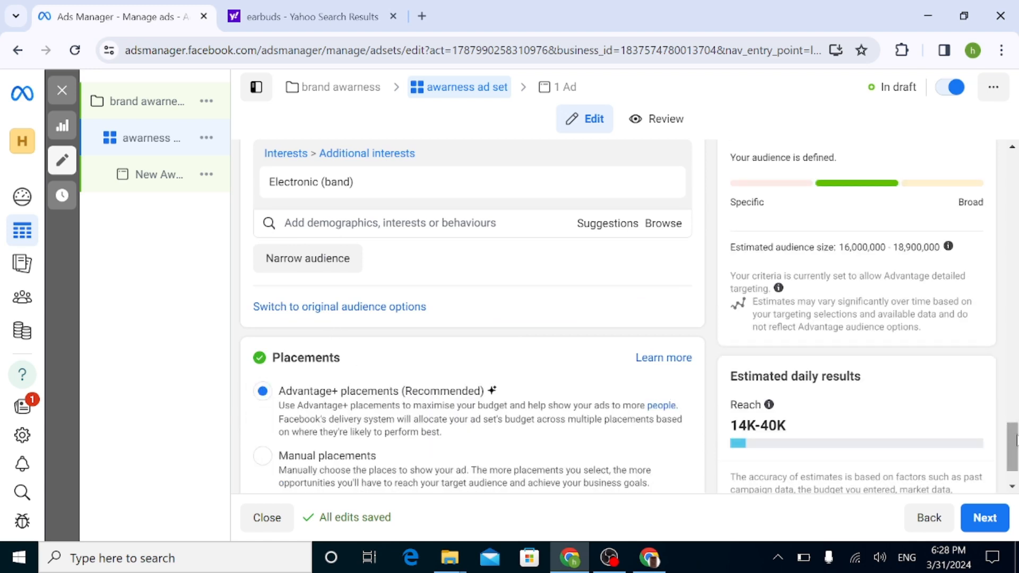
drag(1012, 442, 1012, 465)
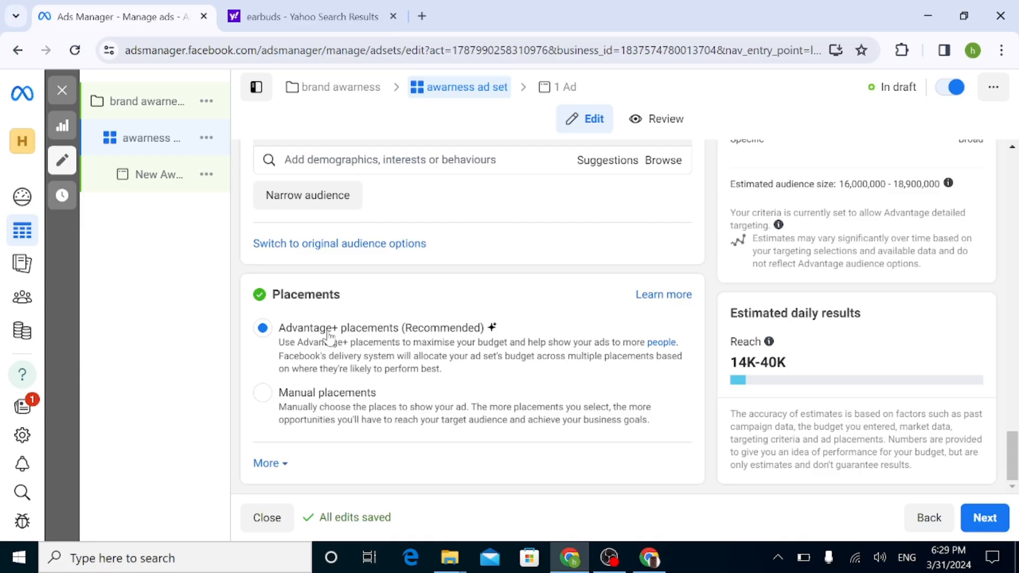
click(263, 394)
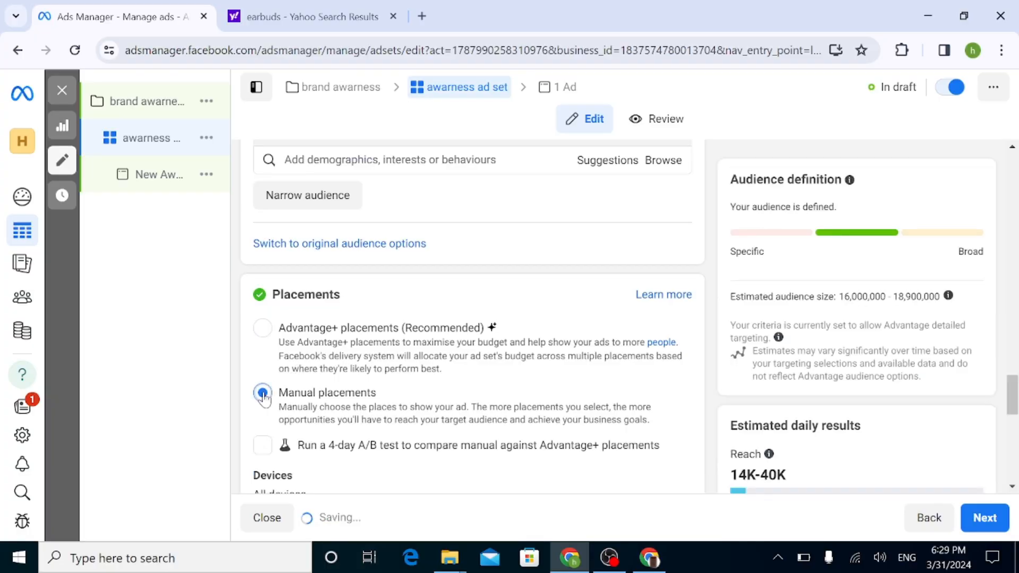
scroll(469, 281, down, 5)
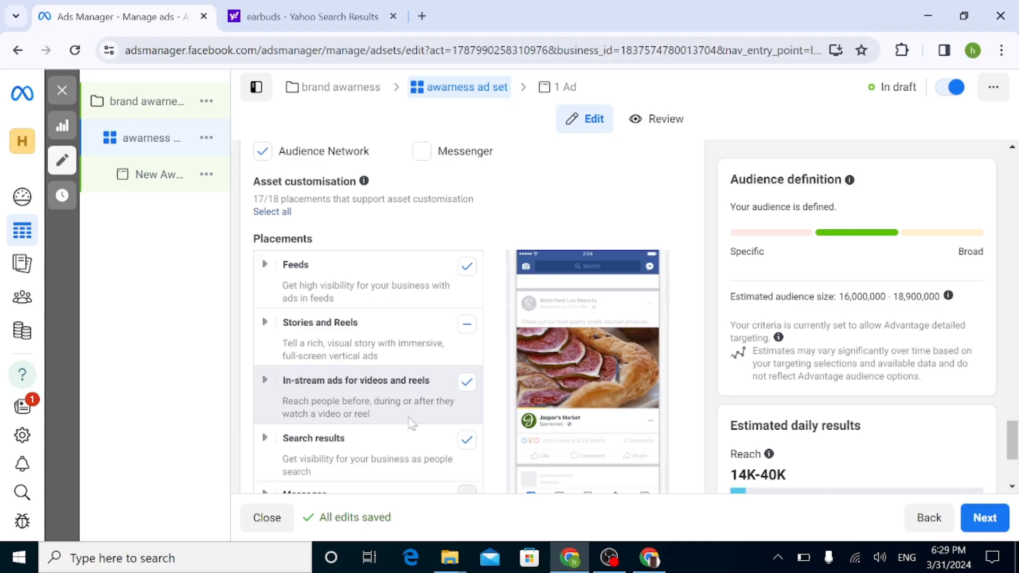
Deselect the In-stream ads for videos and reels placement and the Search results placement.
click(467, 382)
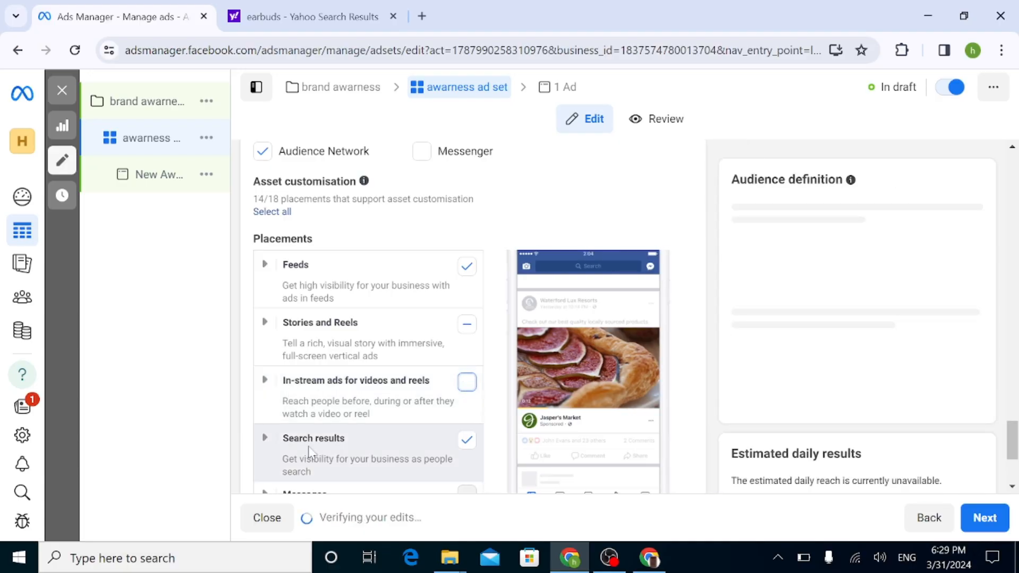
click(467, 439)
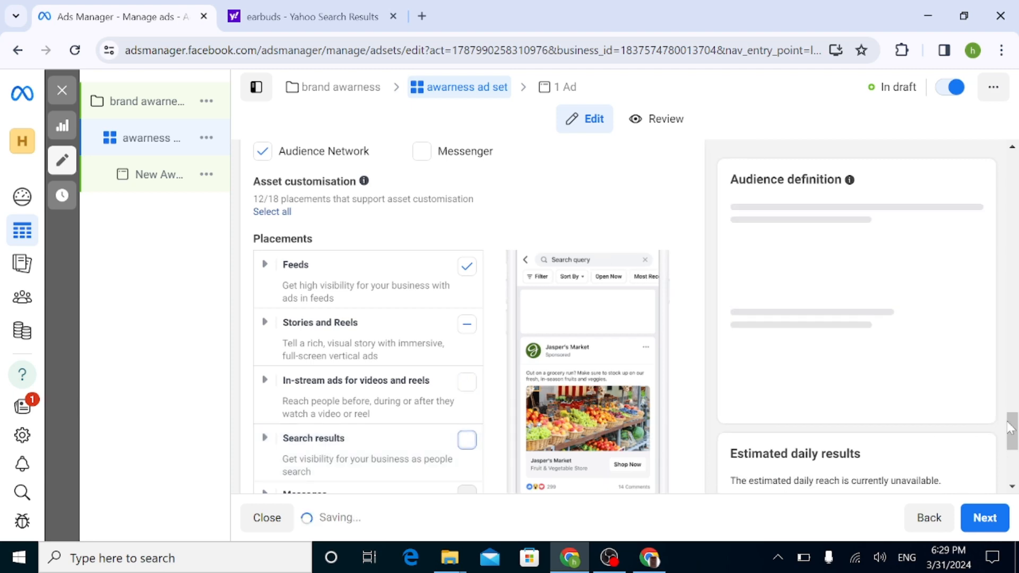
drag(1012, 431, 1013, 455)
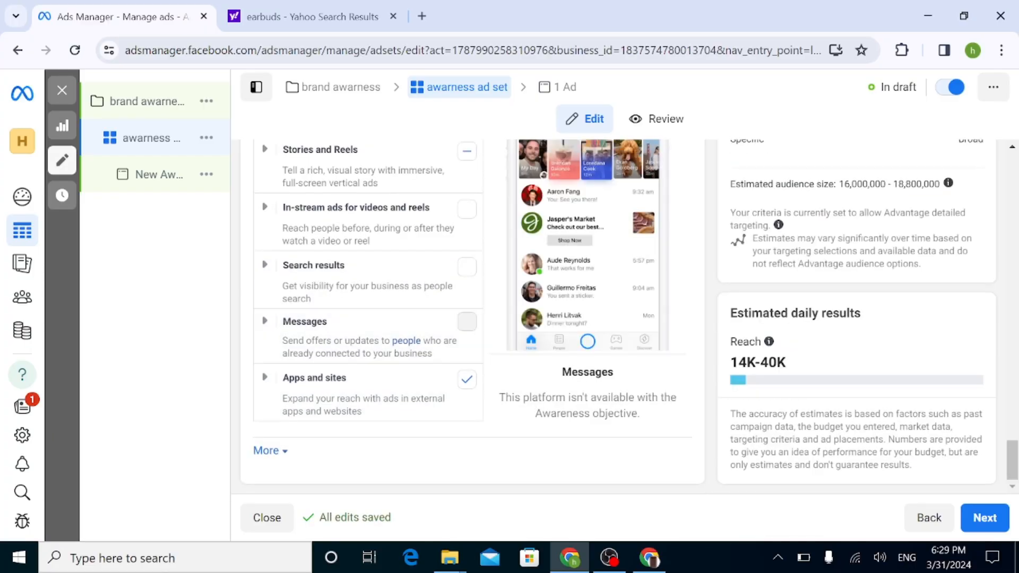
Limit the manual placements to Mobile by removing Desktop from the devices.
drag(1014, 473, 1012, 401)
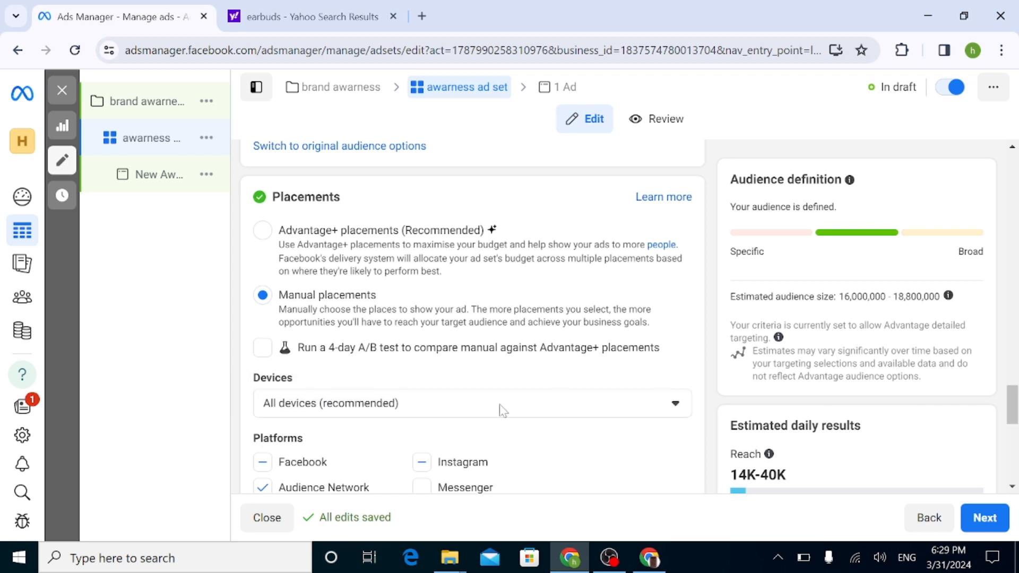
scroll(1010, 395, down, 1)
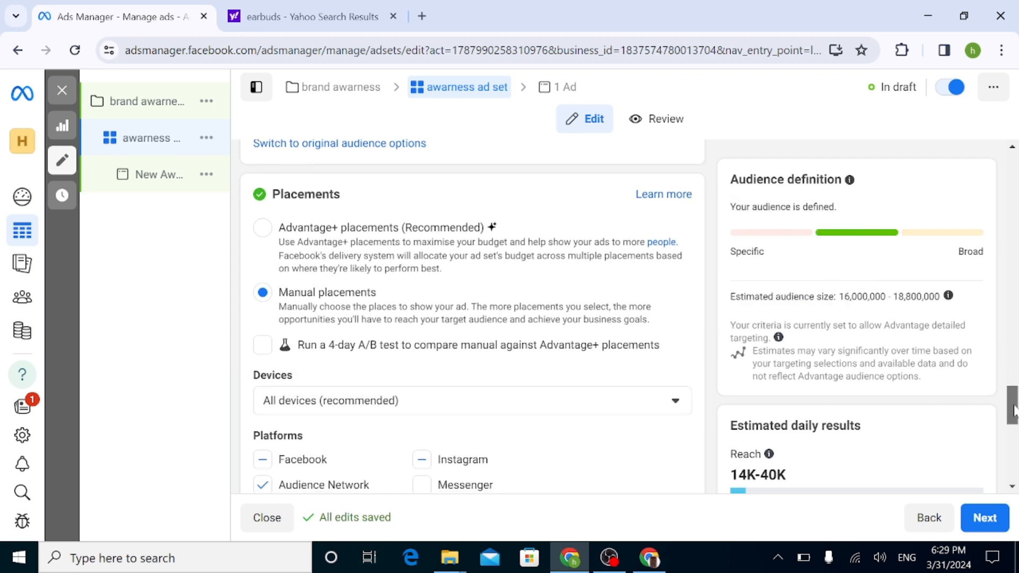
click(588, 367)
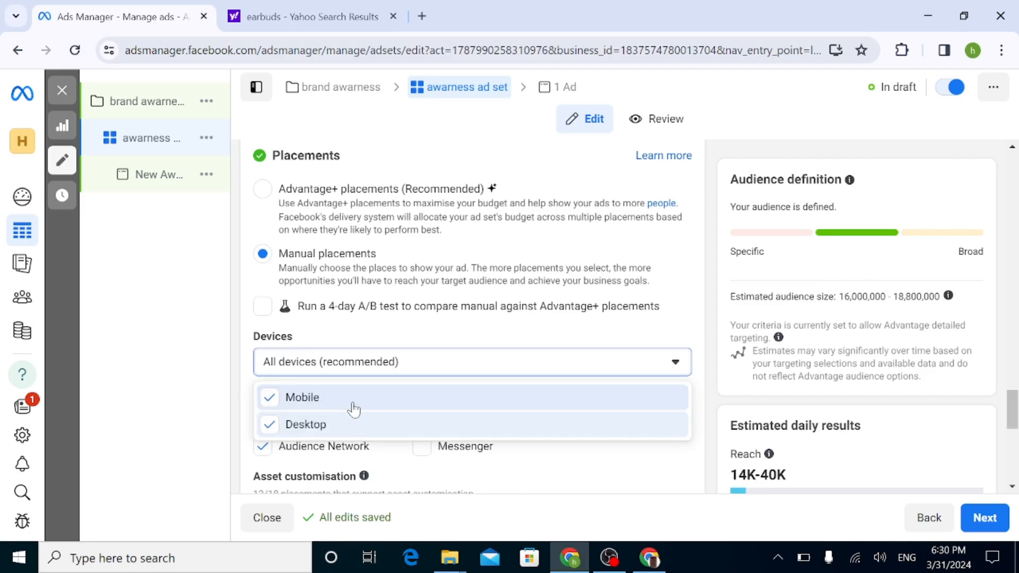
click(293, 430)
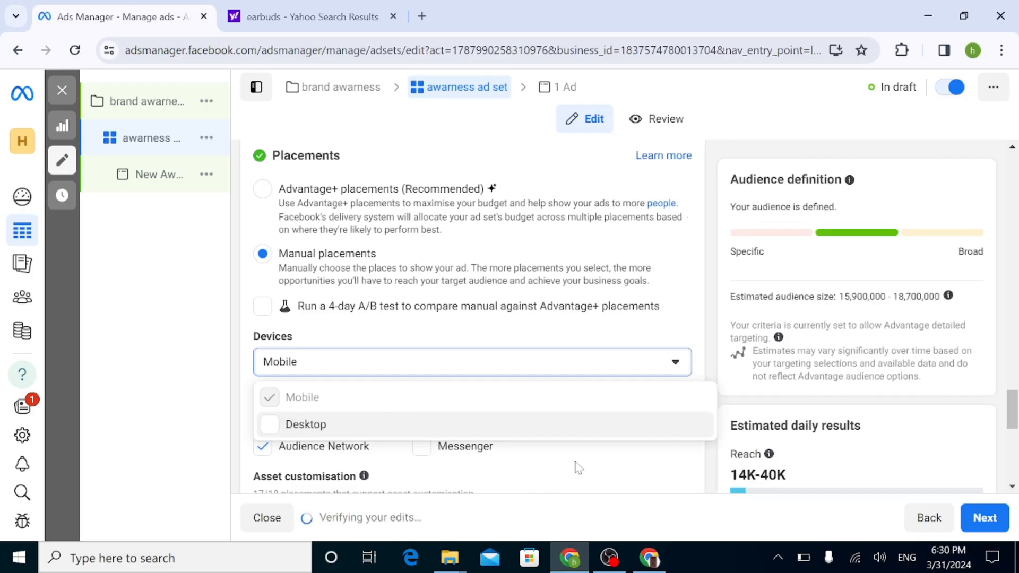
click(709, 466)
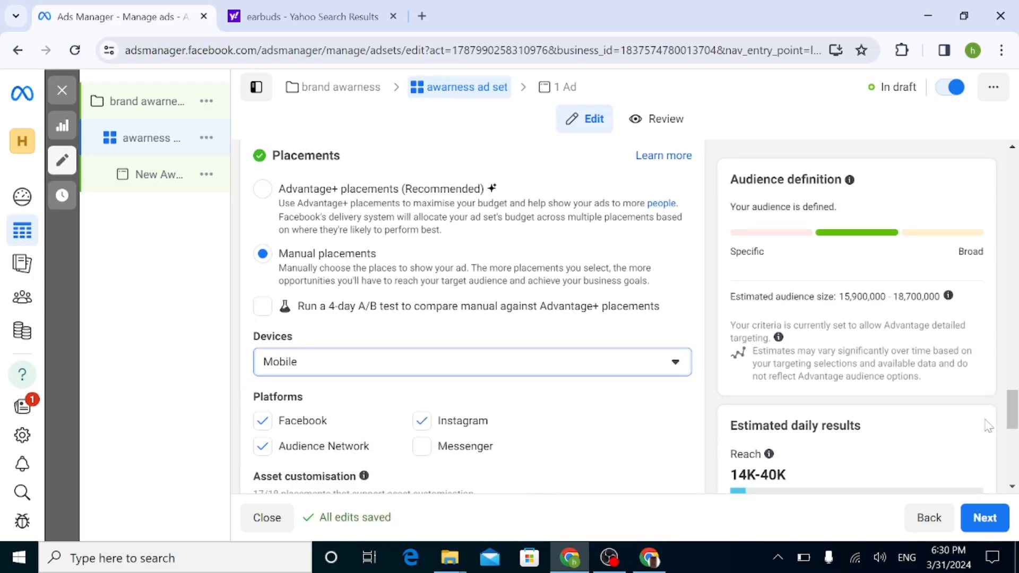
Expand the additional placement settings and examine the choices for specific mobile devices and operating systems.
scroll(988, 426, down, 5)
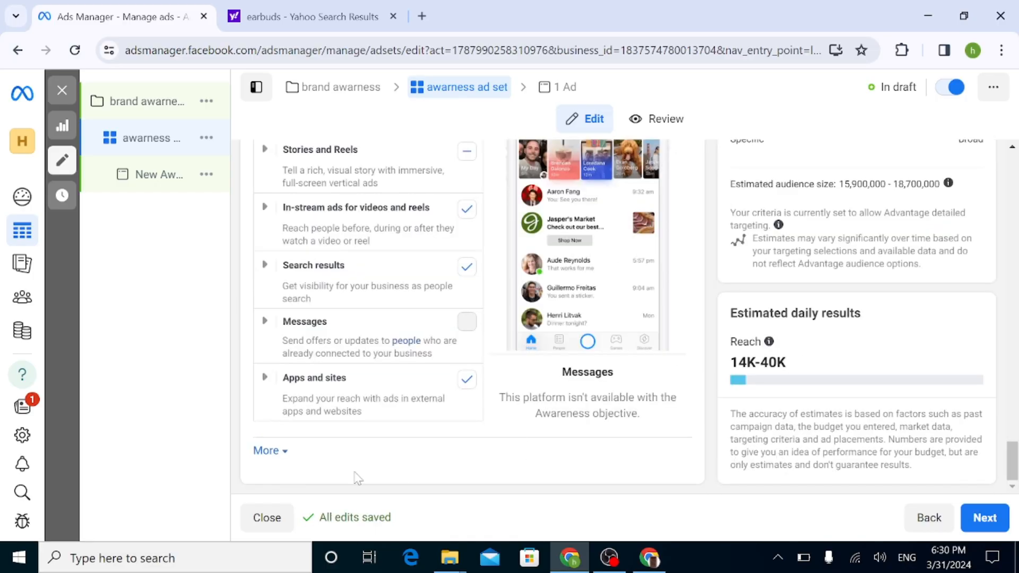
click(268, 451)
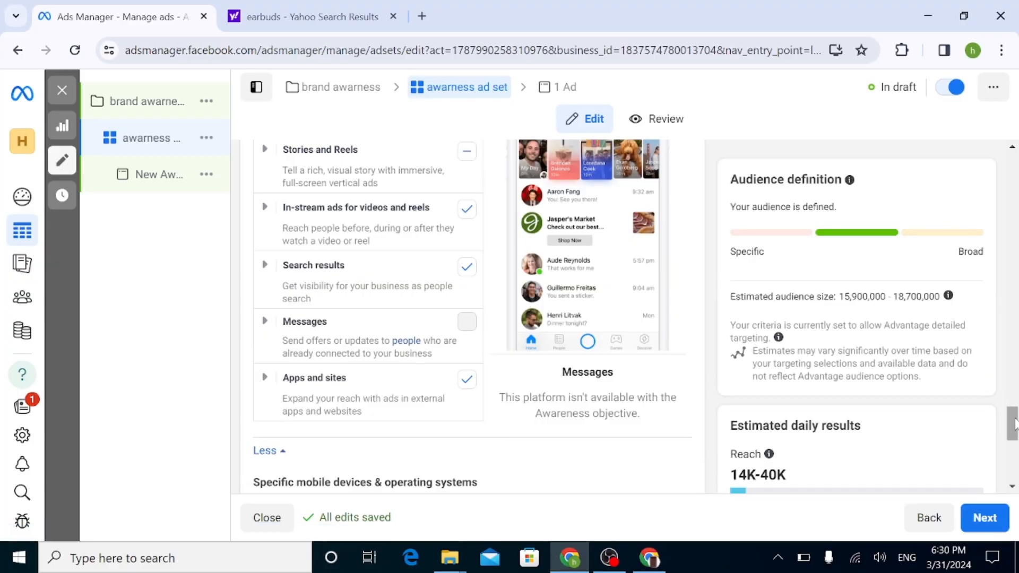
drag(1014, 423, 1013, 463)
scroll(425, 365, up, 4)
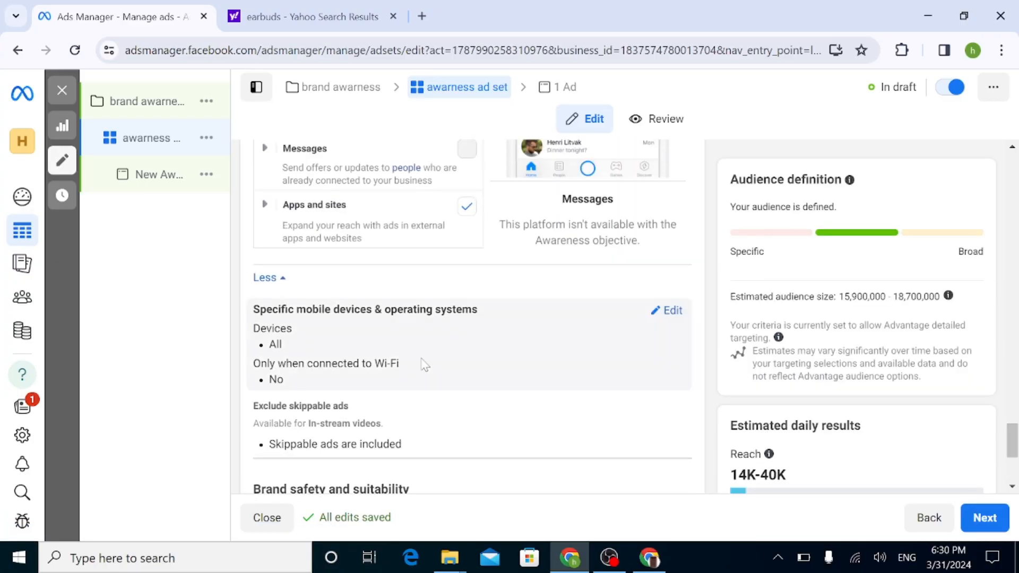
click(671, 311)
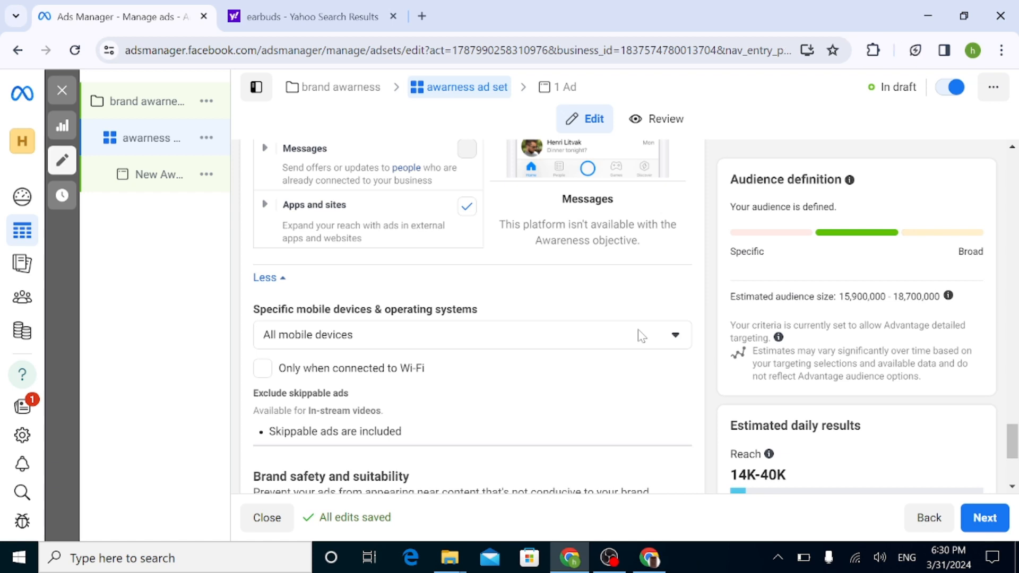
click(431, 342)
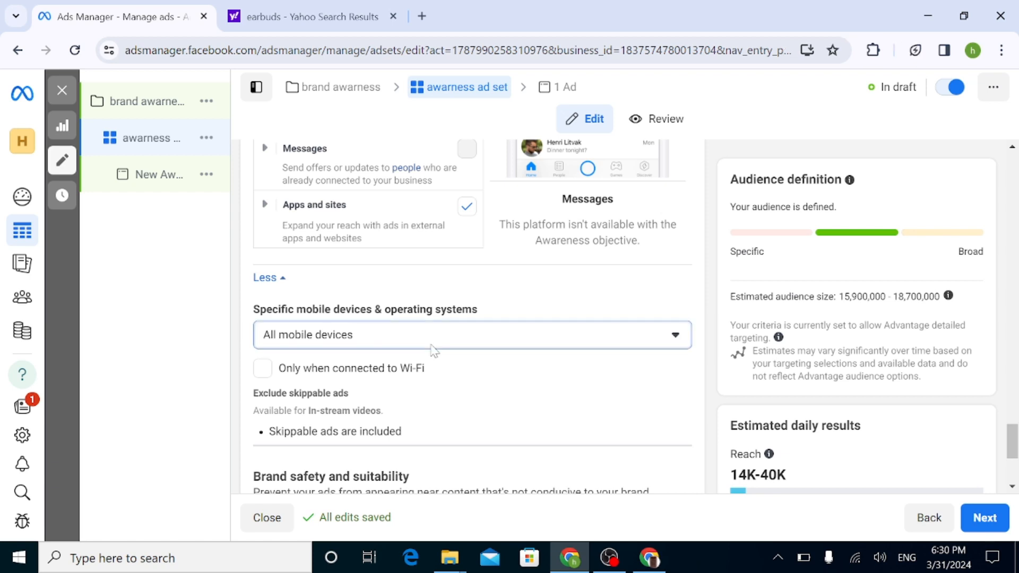
click(431, 342)
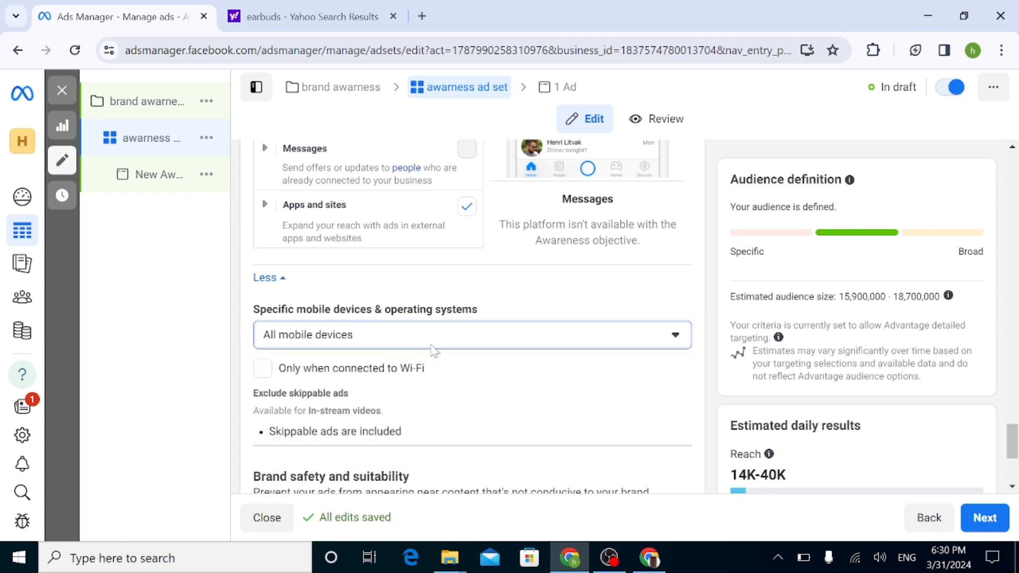
click(631, 346)
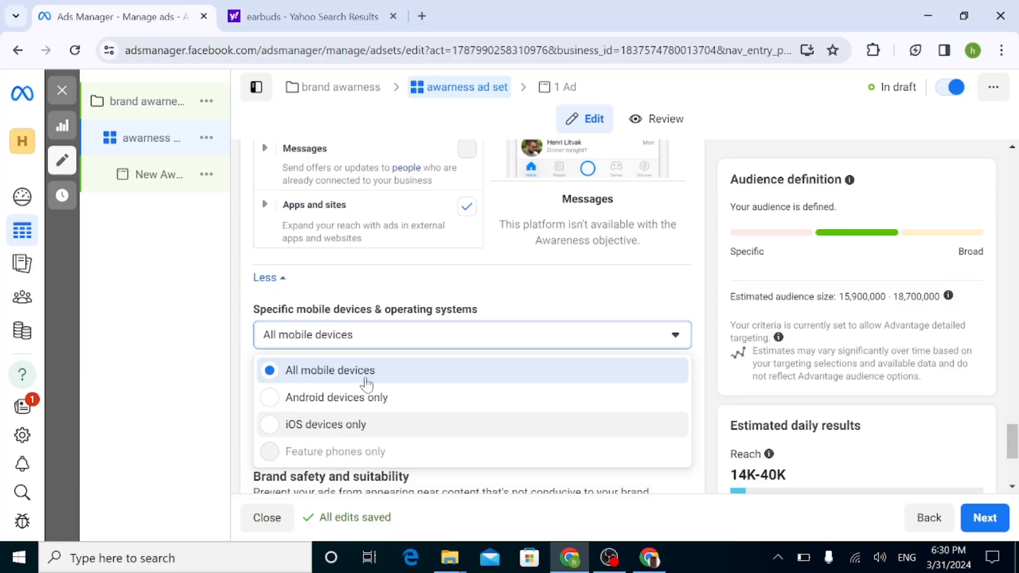
click(417, 328)
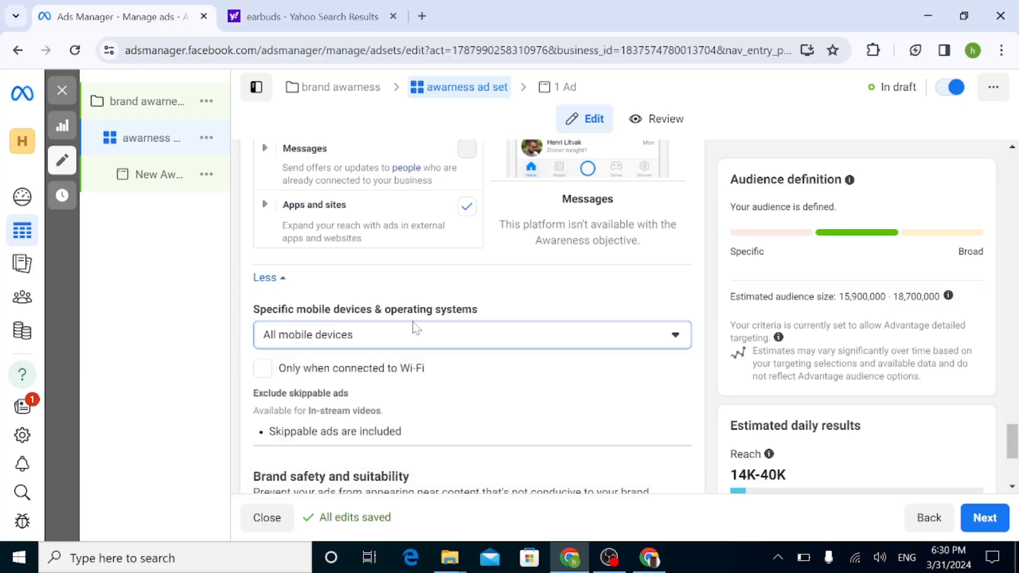
drag(1012, 437, 1013, 467)
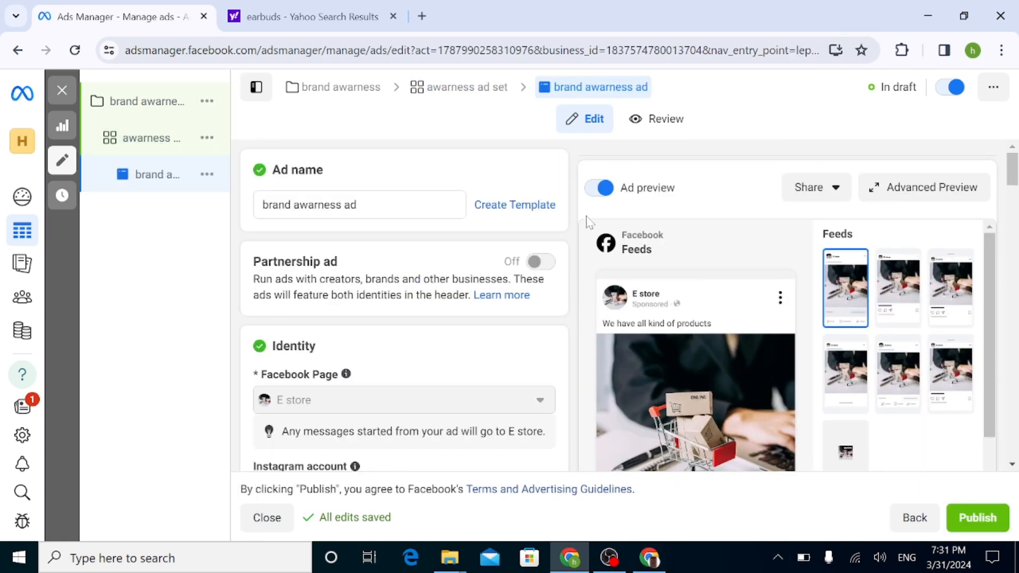
Review the brand awareness ad's identity, creation source, format and remaining settings down to the Destination section.
scroll(1013, 180, down, 3)
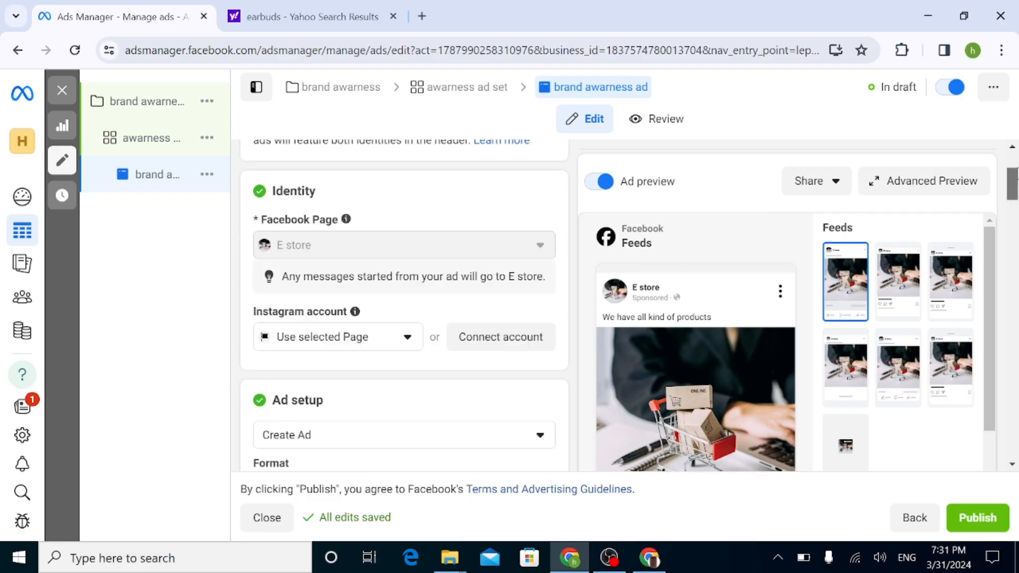
scroll(473, 311, up, 3)
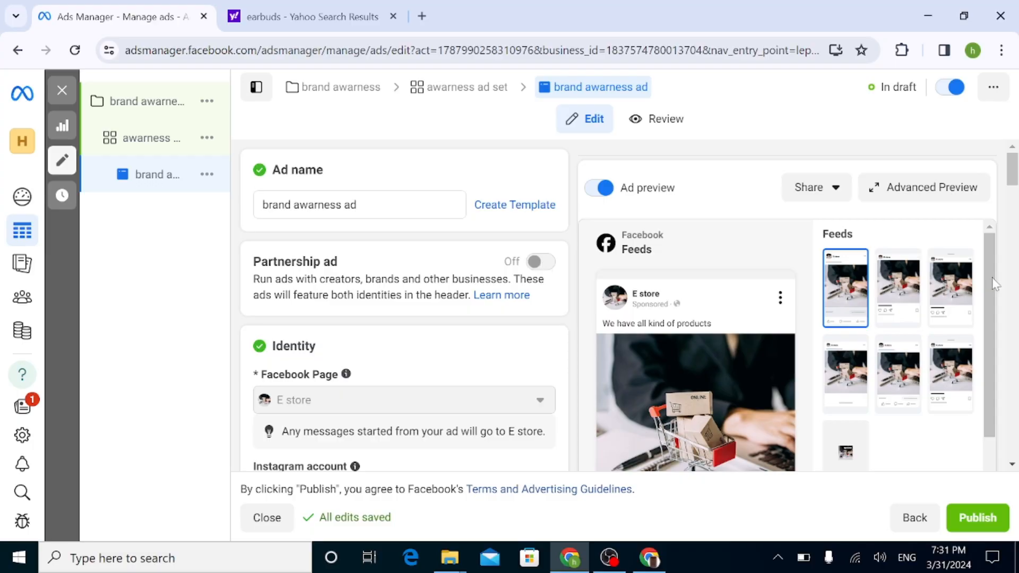
scroll(1013, 196, down, 5)
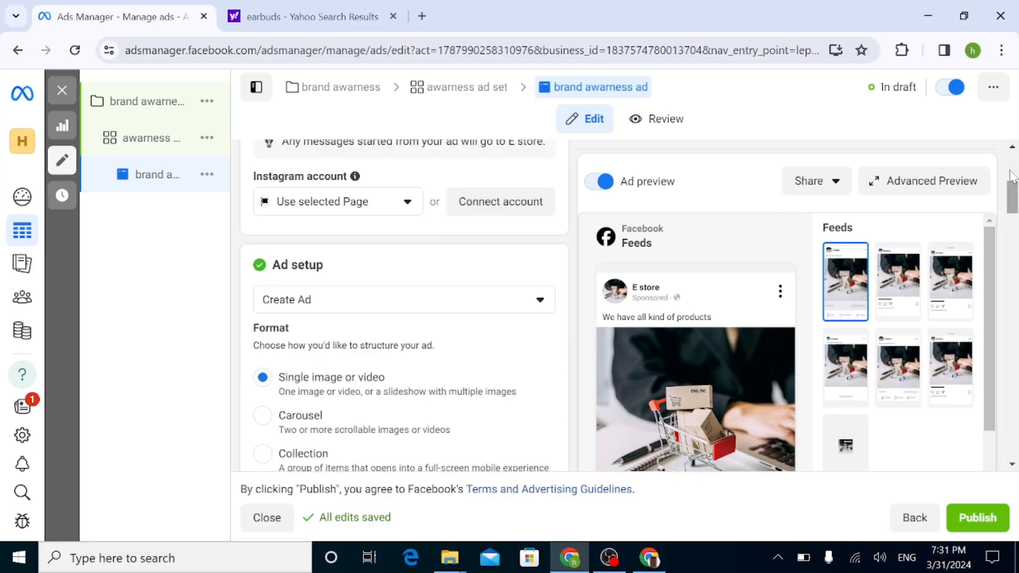
scroll(1013, 178, up, 3)
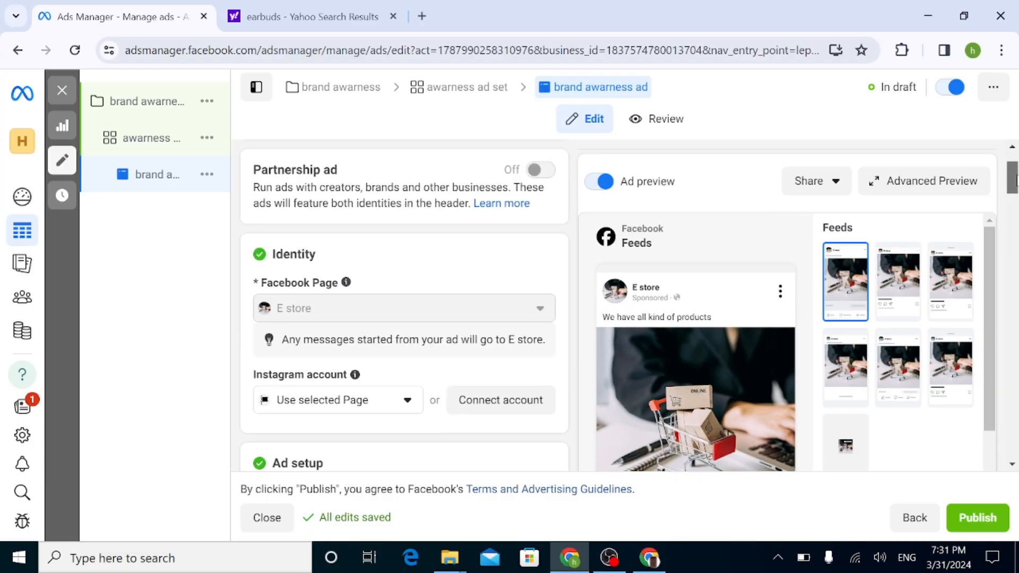
scroll(1014, 180, down, 4)
scroll(1014, 189, up, 2)
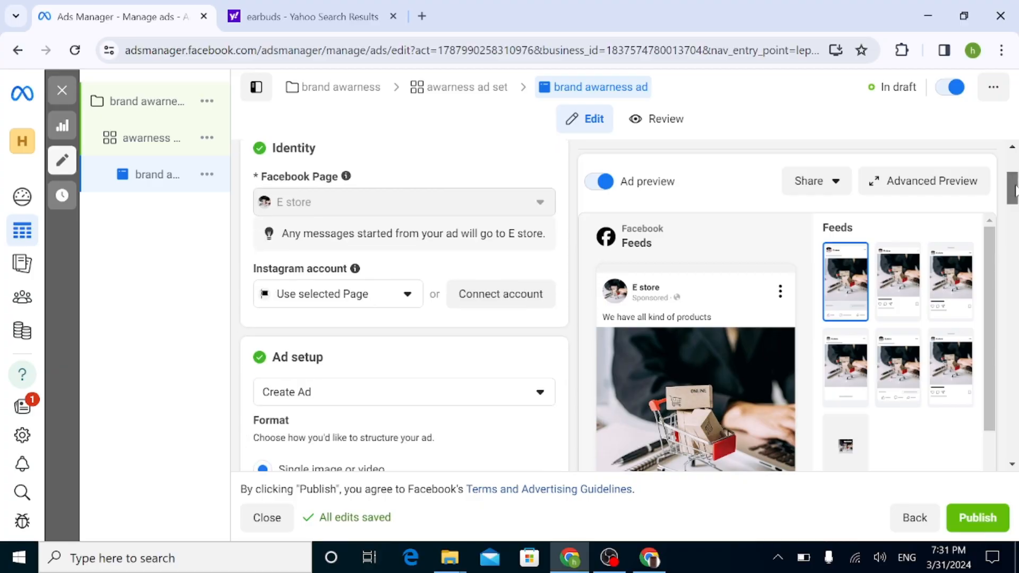
scroll(1014, 191, down, 3)
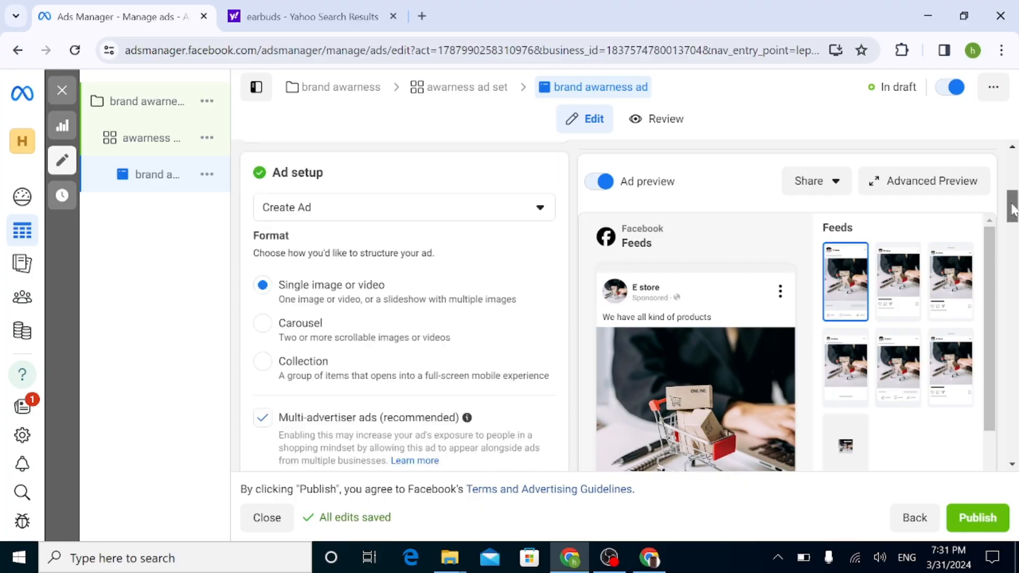
click(453, 220)
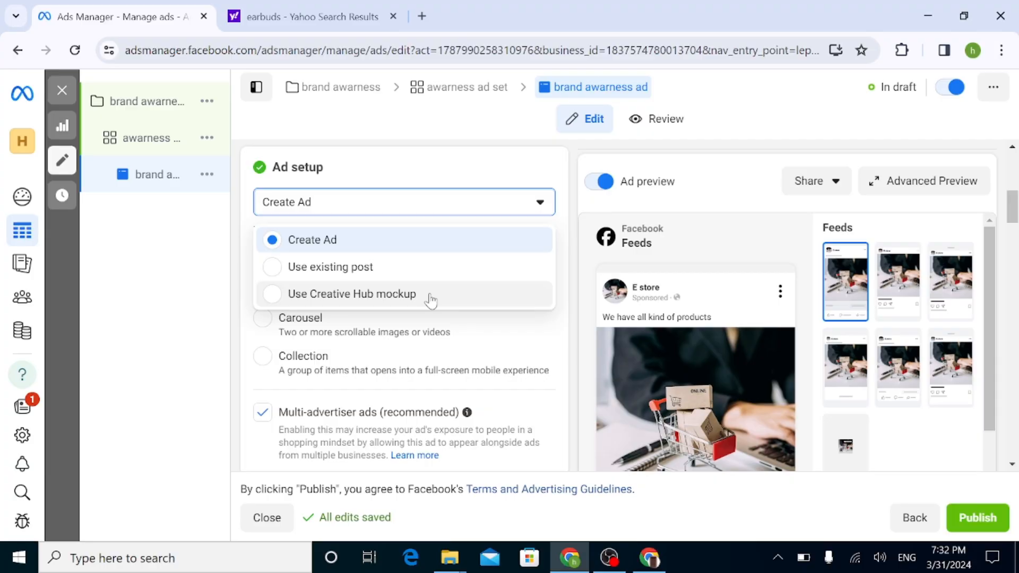
click(579, 336)
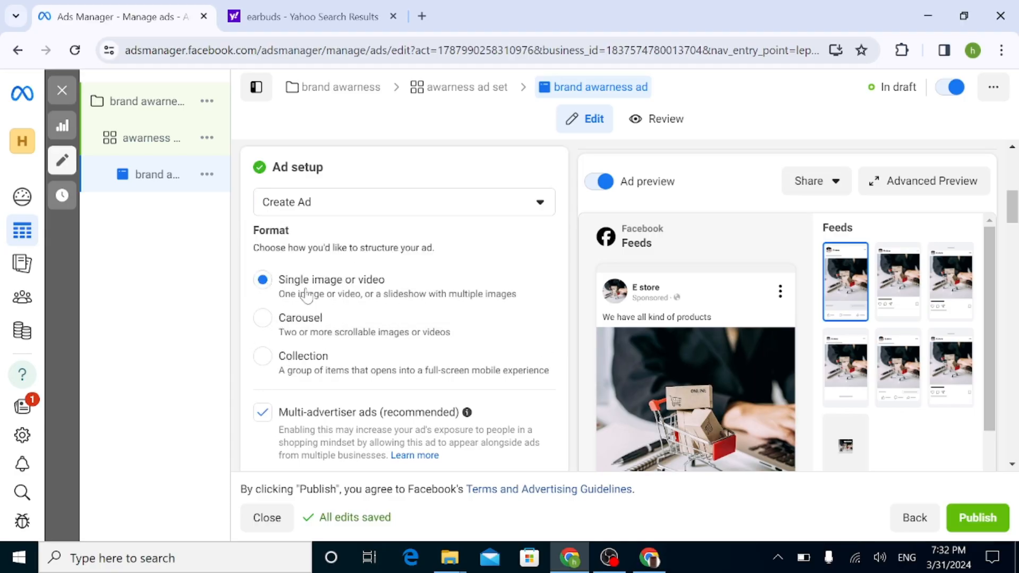
scroll(289, 312, down, 1)
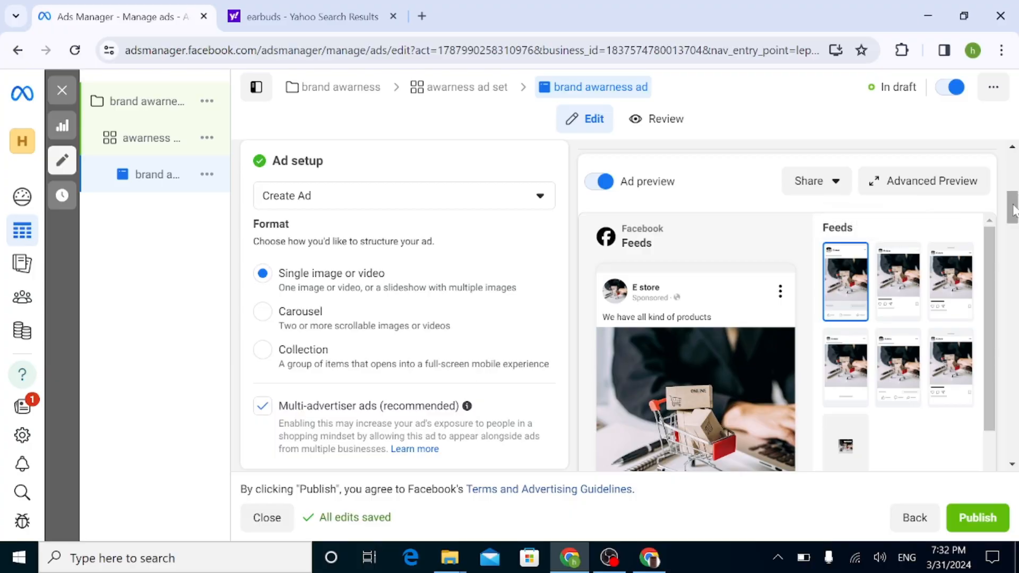
drag(1012, 207, 1010, 345)
scroll(989, 354, down, 5)
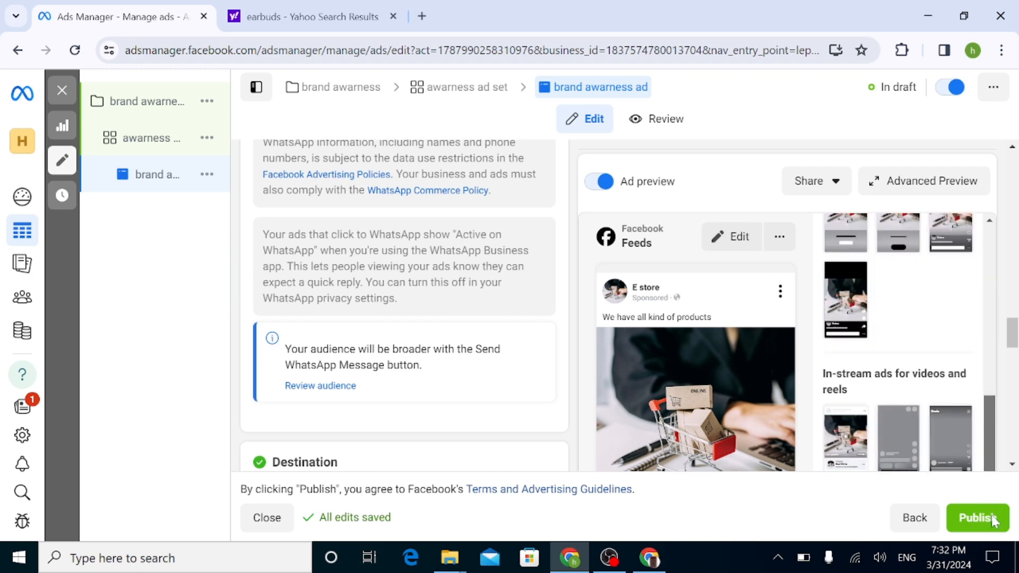
drag(1012, 341, 1012, 235)
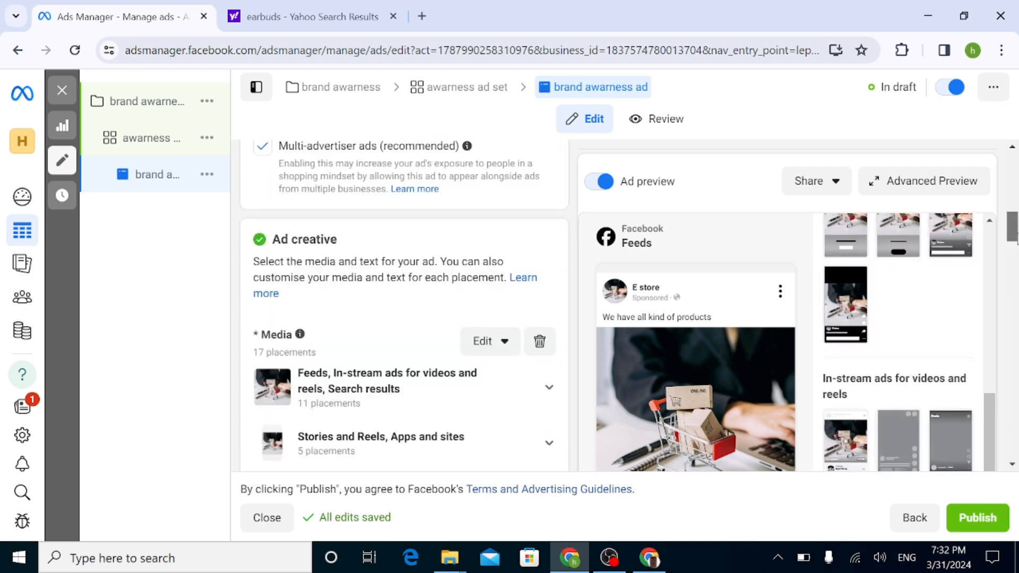
click(488, 350)
click(493, 390)
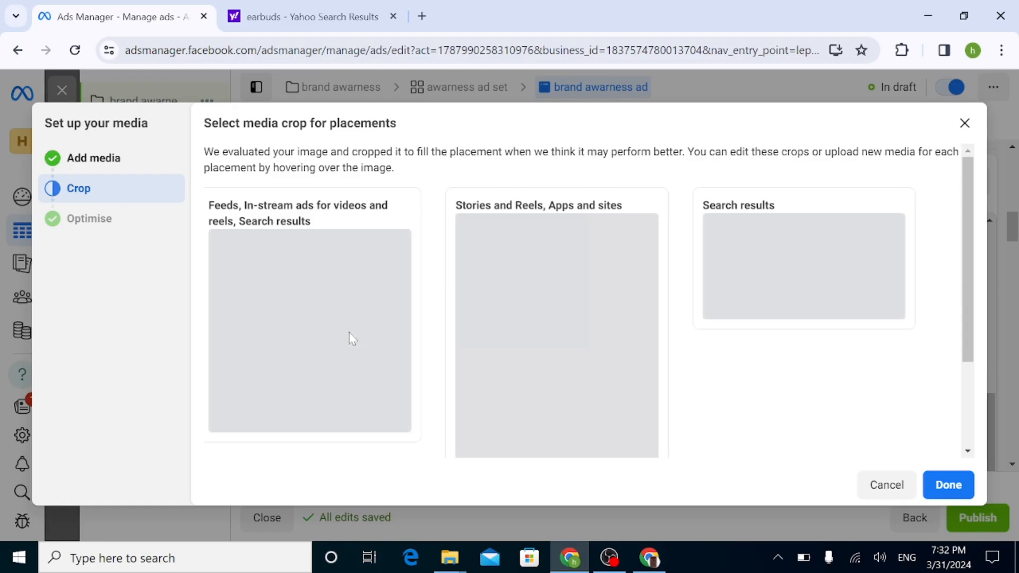
click(964, 125)
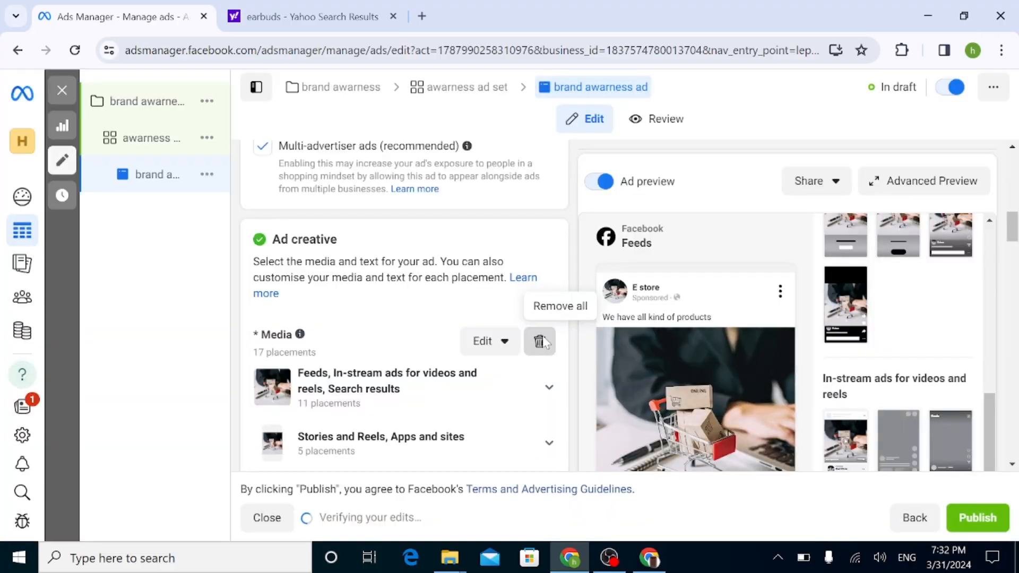
Remove the ad's current media and upload the beauty book, breating light effect and hand water pump images from the Desktop products folder.
click(544, 341)
click(287, 366)
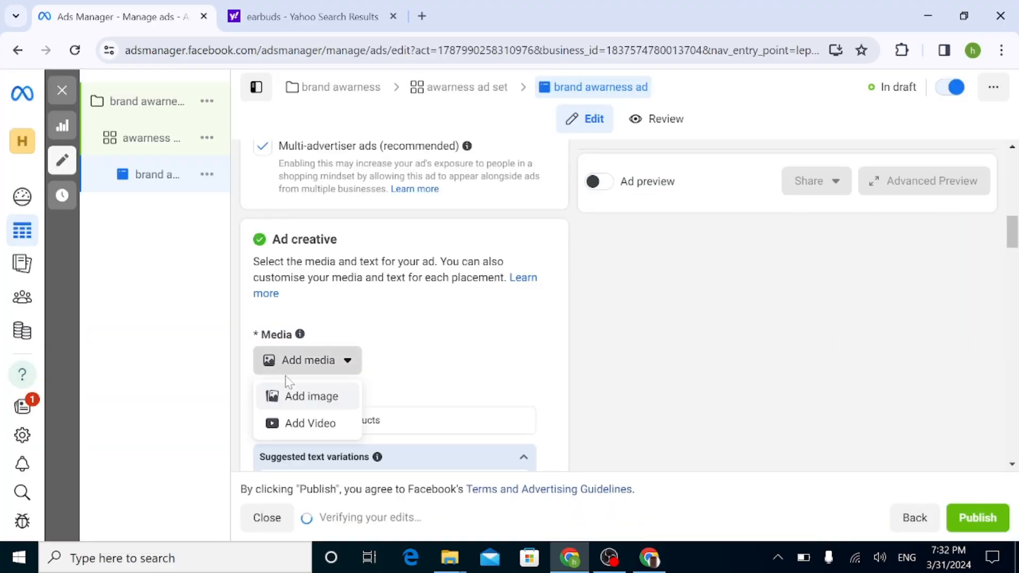
click(312, 403)
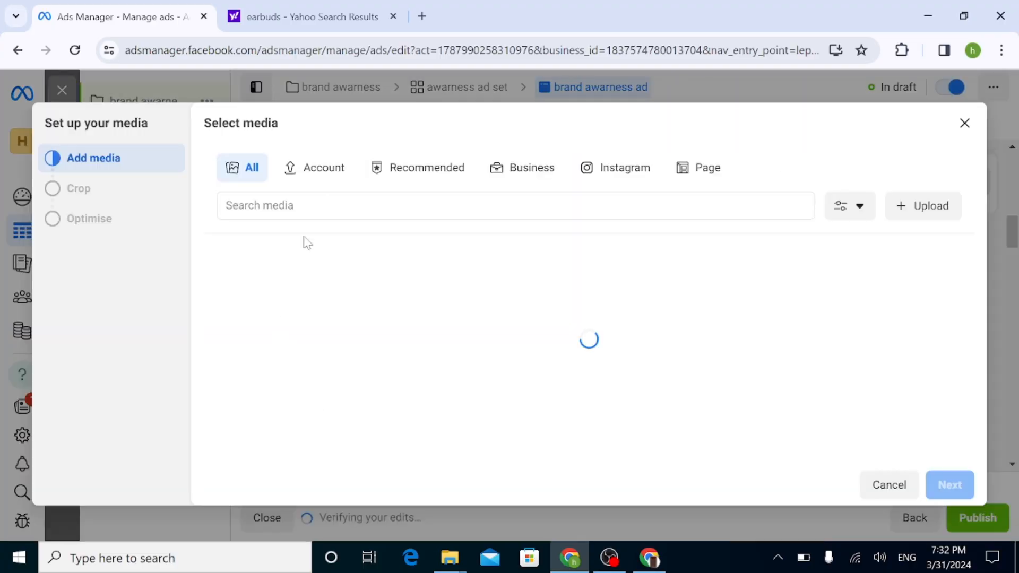
click(912, 210)
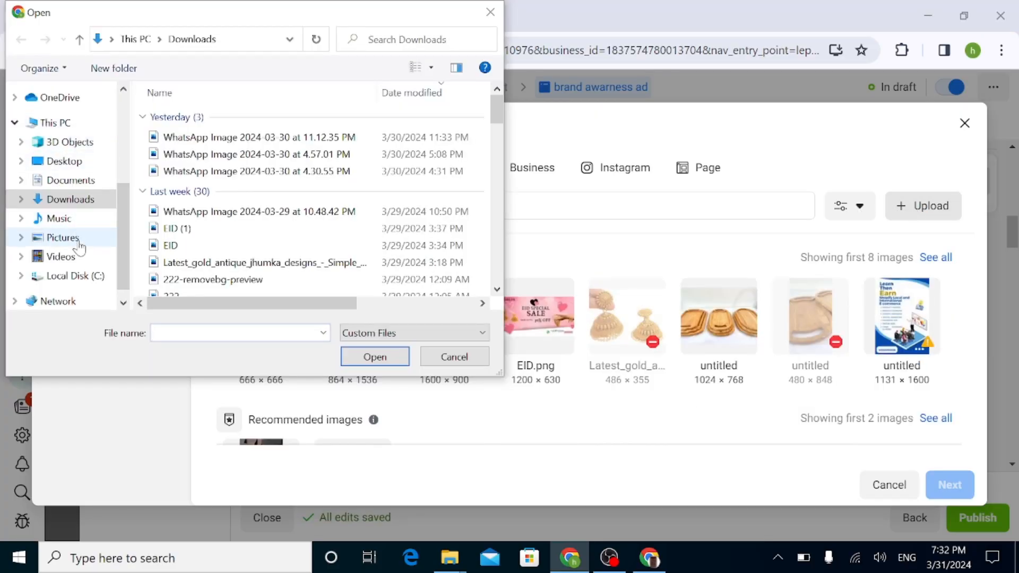
click(62, 160)
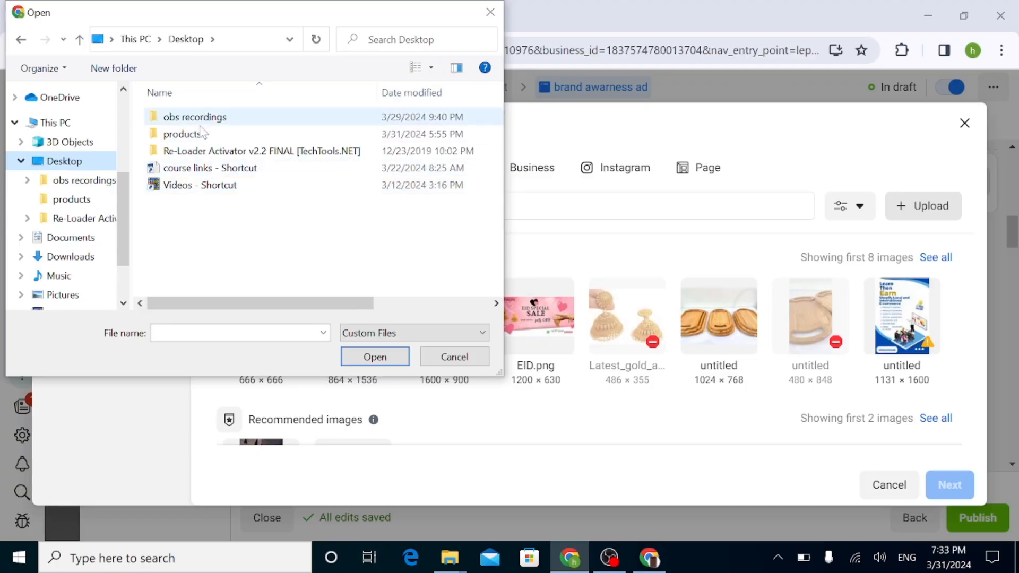
double_click(194, 135)
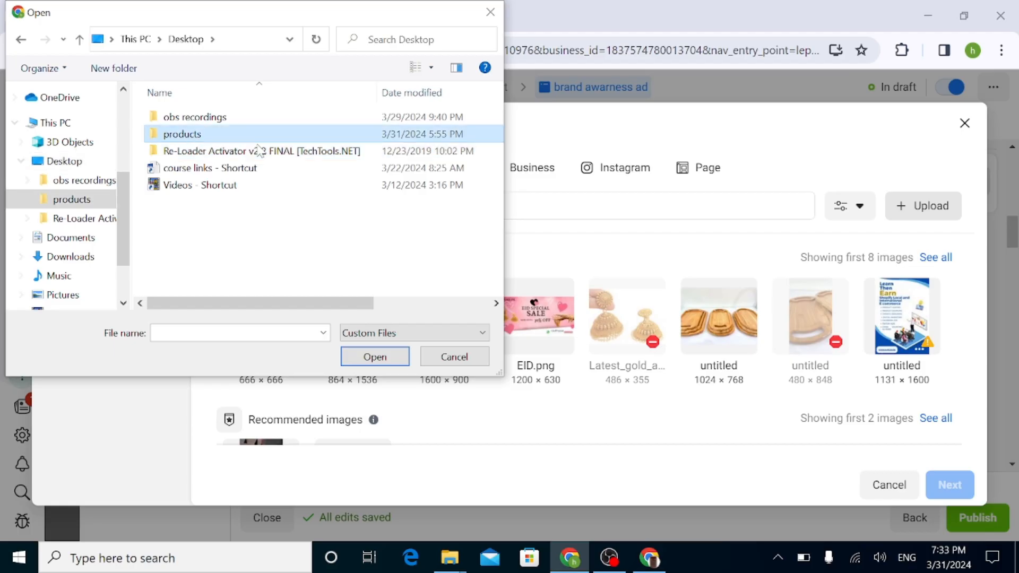
drag(313, 286, 450, 95)
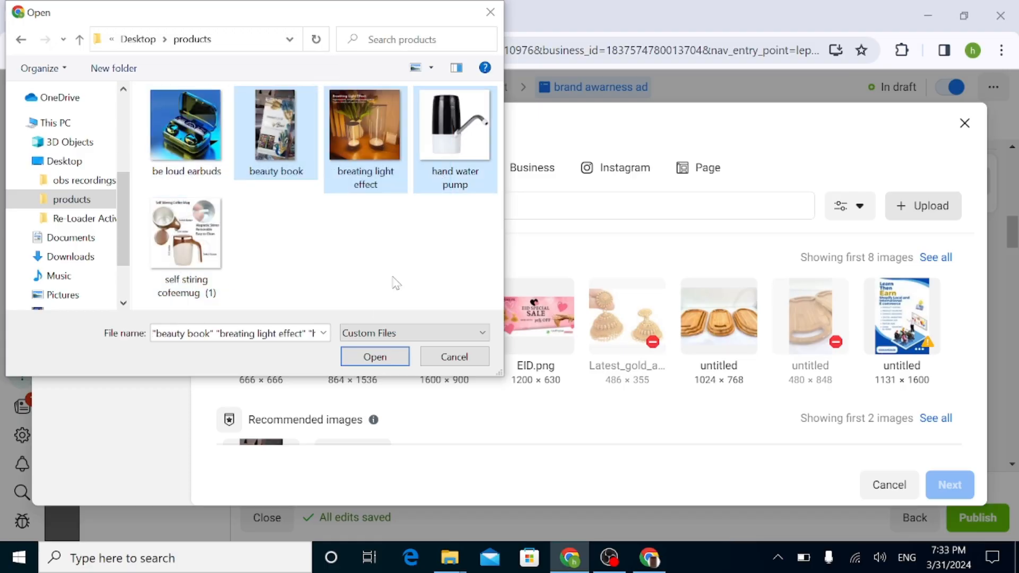
click(374, 357)
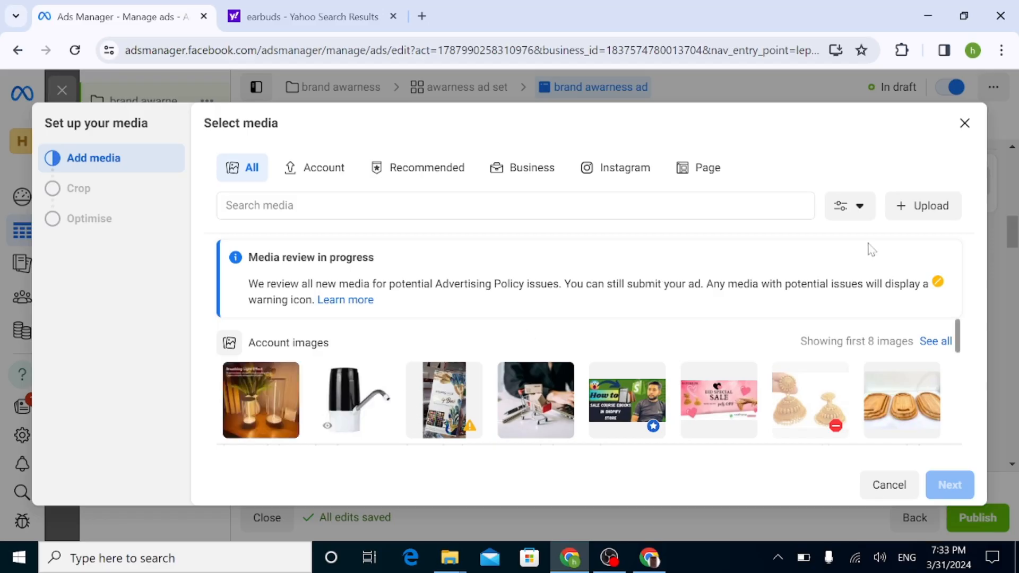
Upload the self stiring cofeemug (1) and be loud earbuds images, and use the earbuds image with the recommended original crops.
click(904, 215)
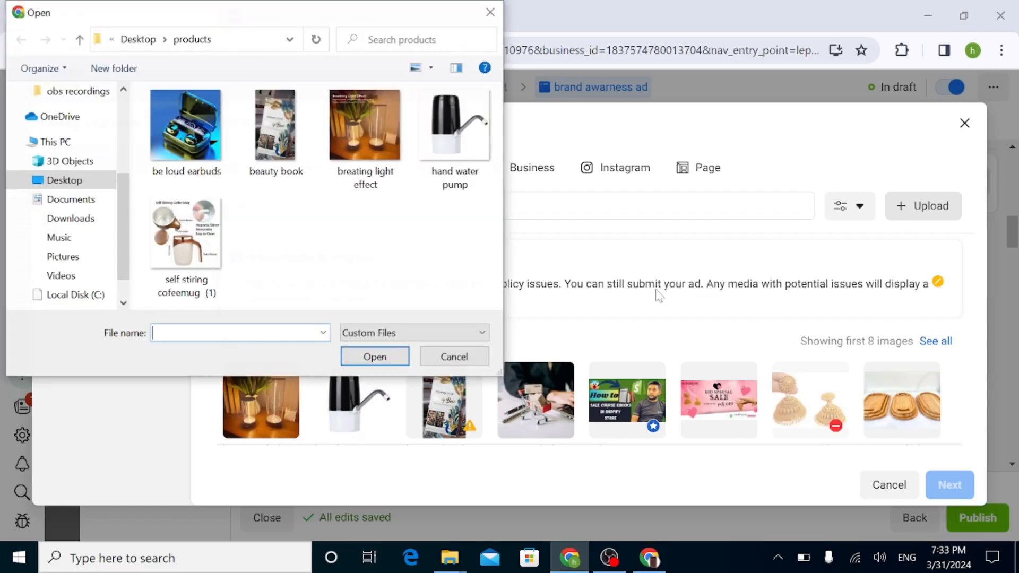
double_click(186, 233)
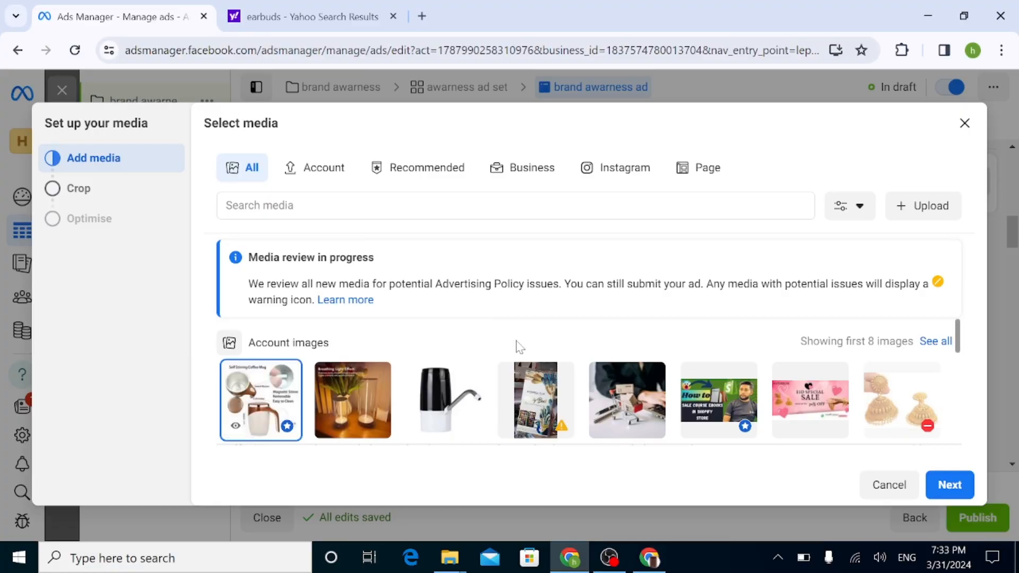
click(928, 208)
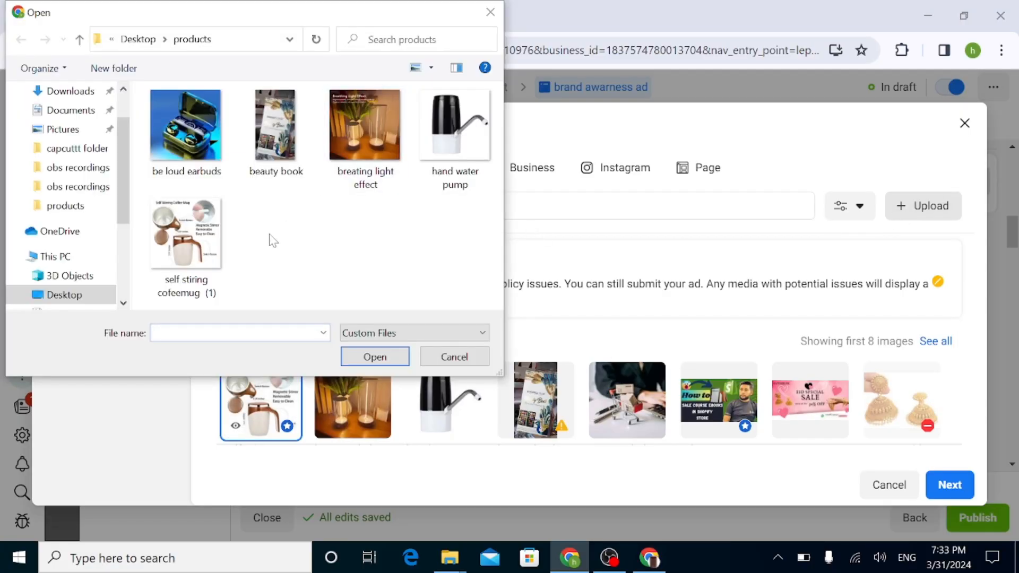
double_click(211, 154)
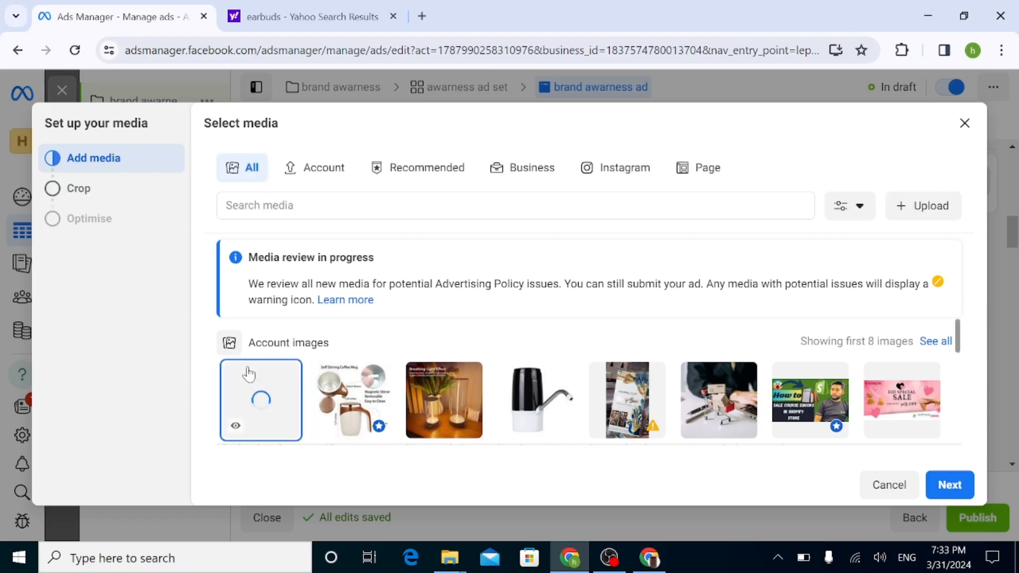
click(949, 485)
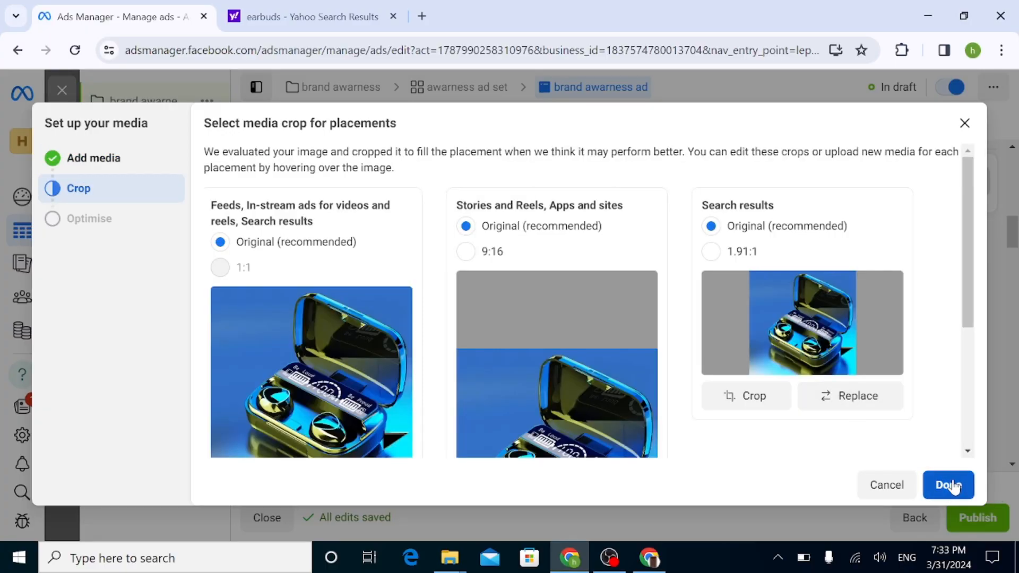
click(949, 486)
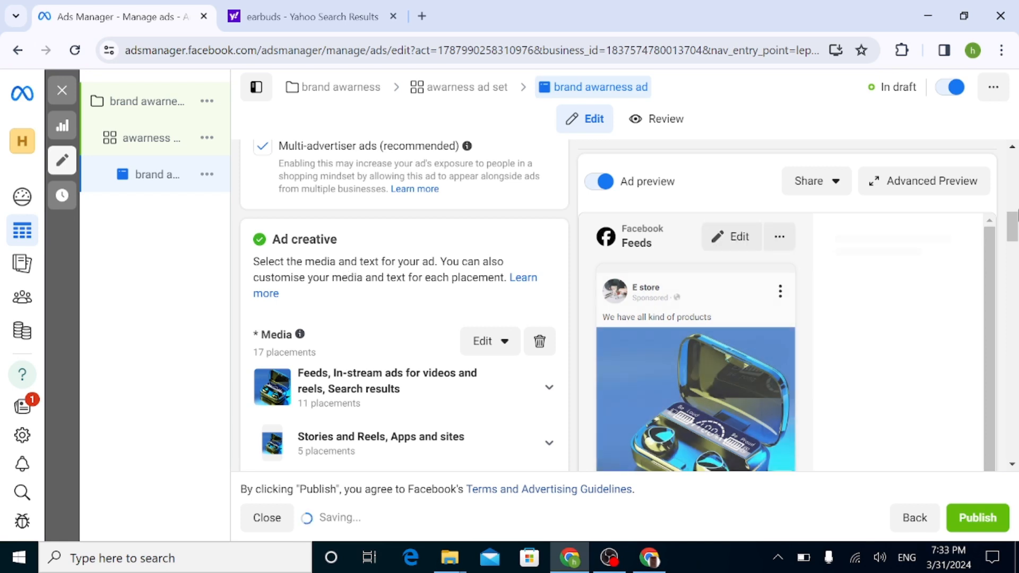
Dismiss the ad recommendations and review the ad's format options, headline and remaining creative settings.
mouse_move(1014, 229)
mouse_down()
mouse_move(1014, 201)
mouse_move(1013, 218)
mouse_up()
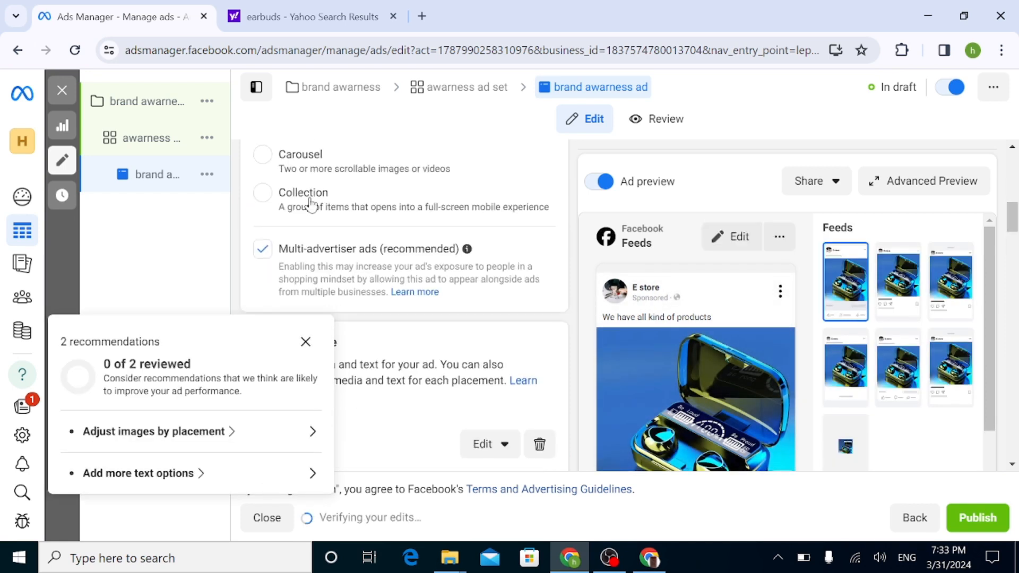
click(305, 343)
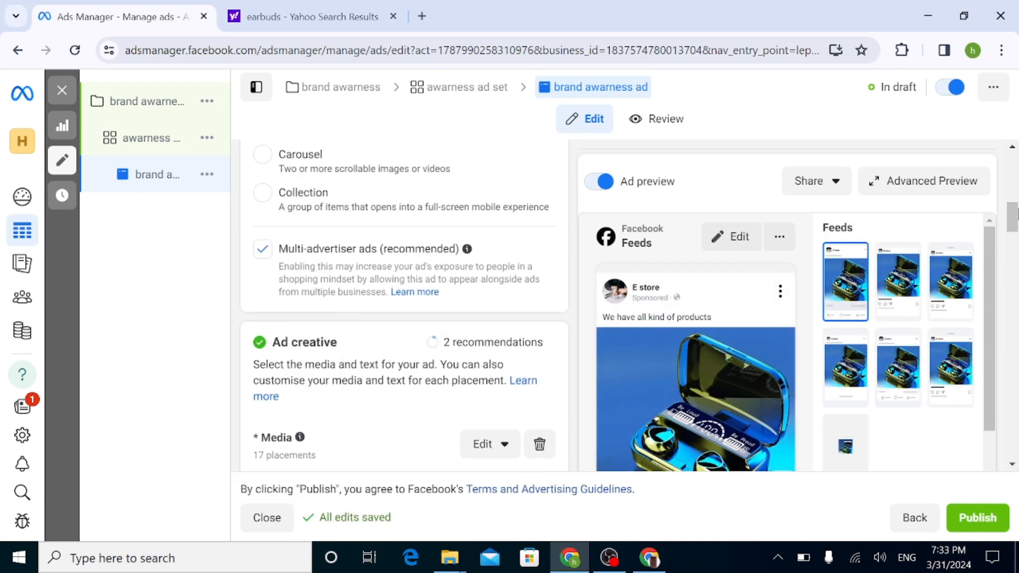
drag(1013, 202, 1012, 173)
drag(1012, 265, 1014, 310)
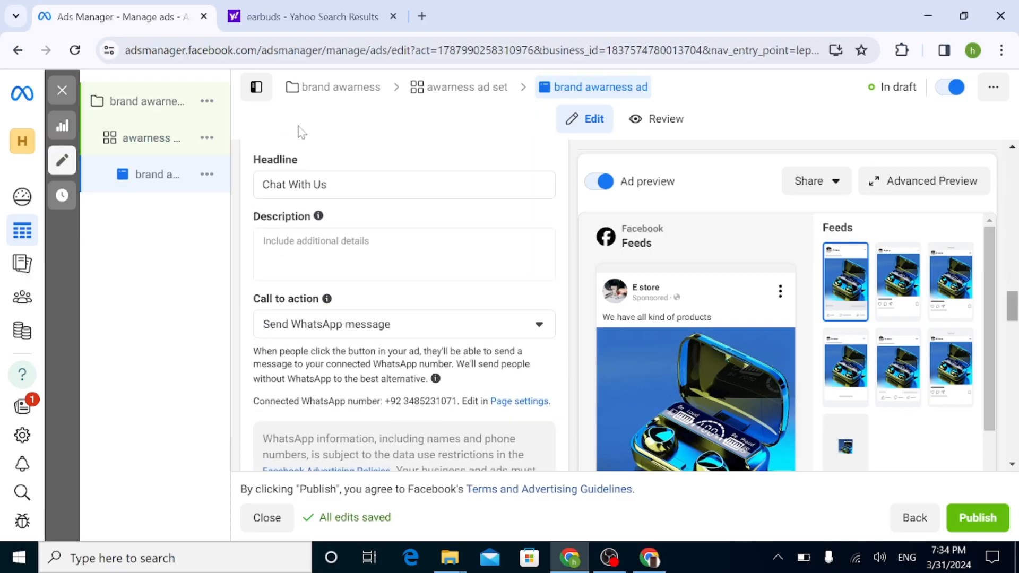
click(330, 185)
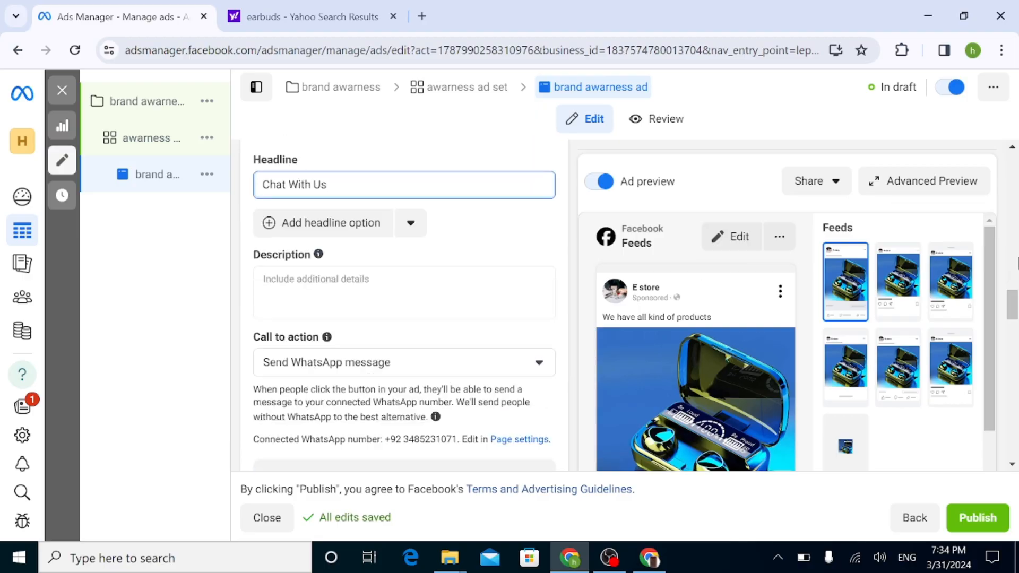
drag(1013, 318, 1016, 524)
drag(1014, 398, 1014, 321)
Set the call to action to Order now for the messaging destination.
click(431, 291)
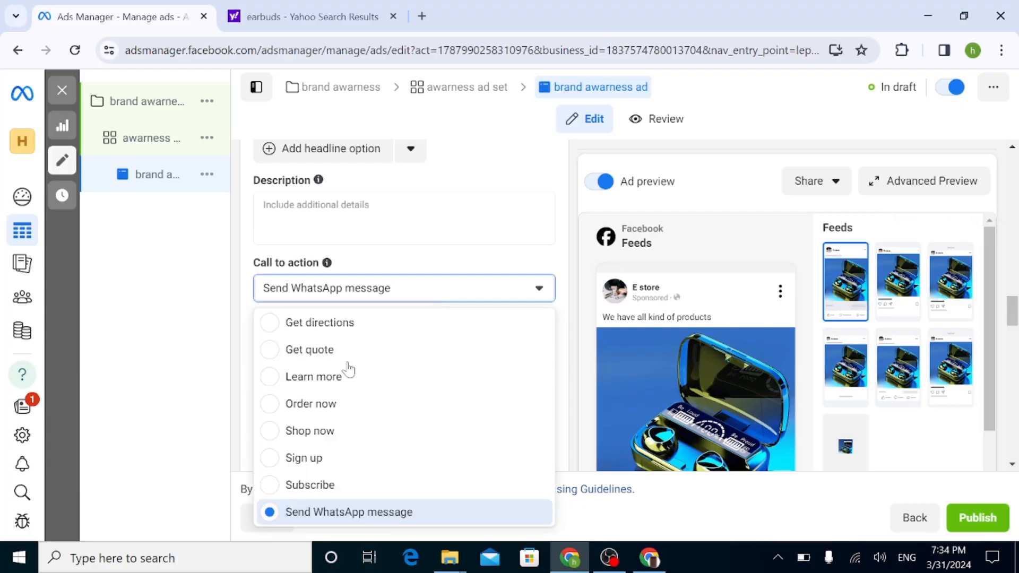
click(277, 409)
click(371, 402)
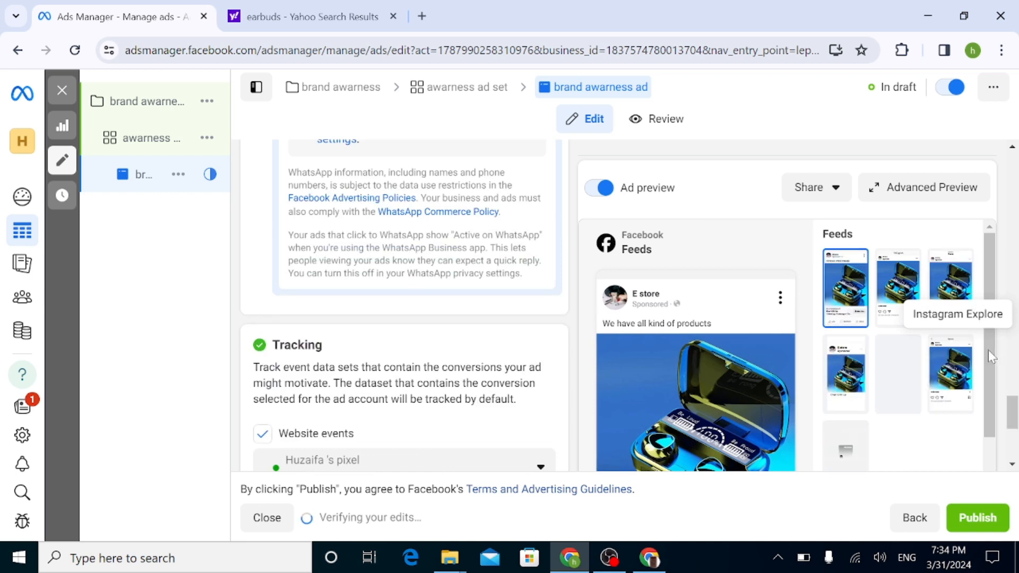
Check the tracking settings and placement previews, and enter "ramazan offer" as the ad's description.
drag(988, 349, 1010, 457)
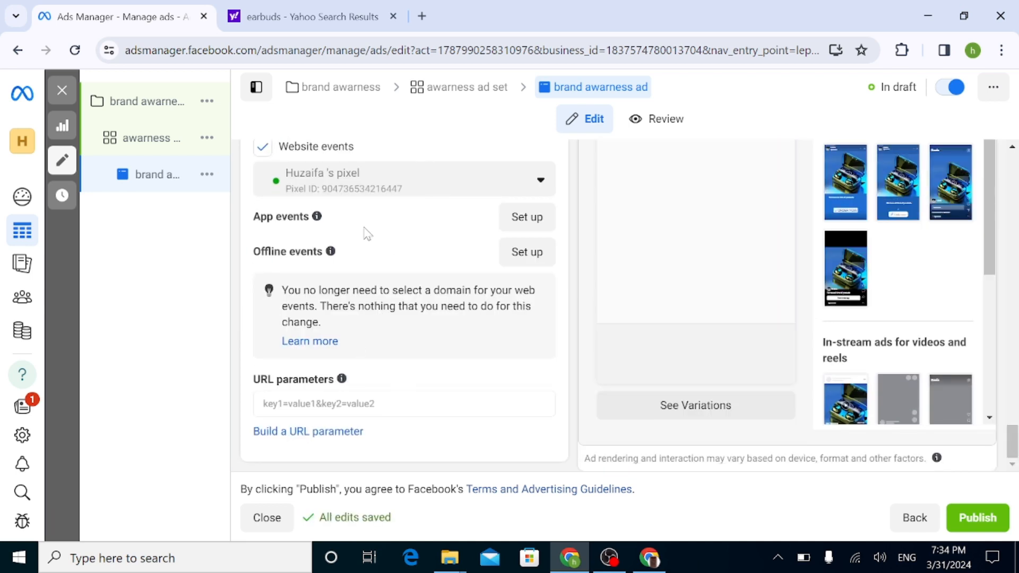
mouse_move(991, 228)
mouse_down()
mouse_move(991, 368)
mouse_move(989, 212)
mouse_up()
drag(1012, 436, 1012, 354)
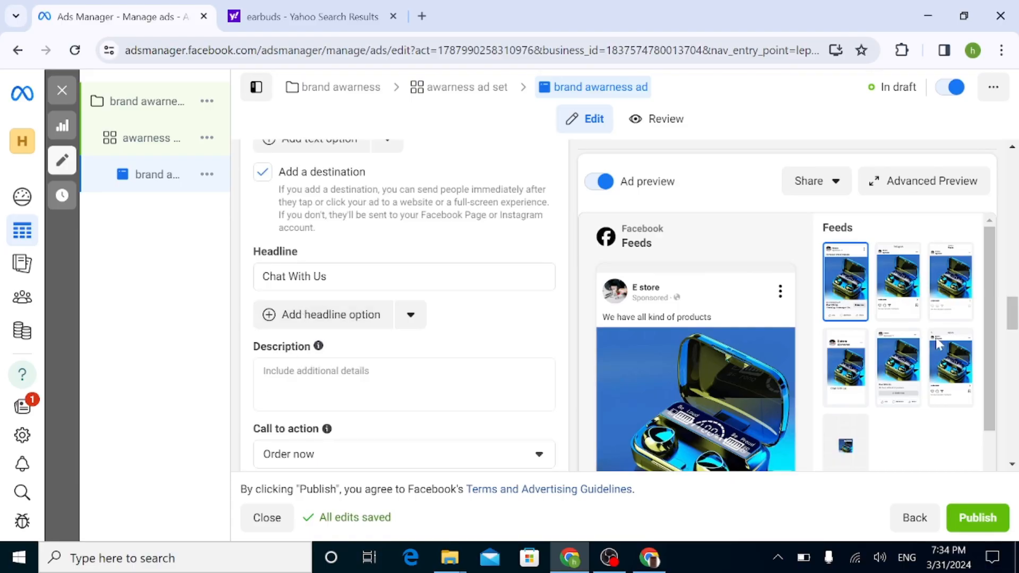
drag(993, 287, 993, 362)
mouse_move(1015, 327)
mouse_down()
mouse_move(1016, 377)
mouse_move(1015, 318)
mouse_move(1015, 330)
mouse_up()
click(340, 251)
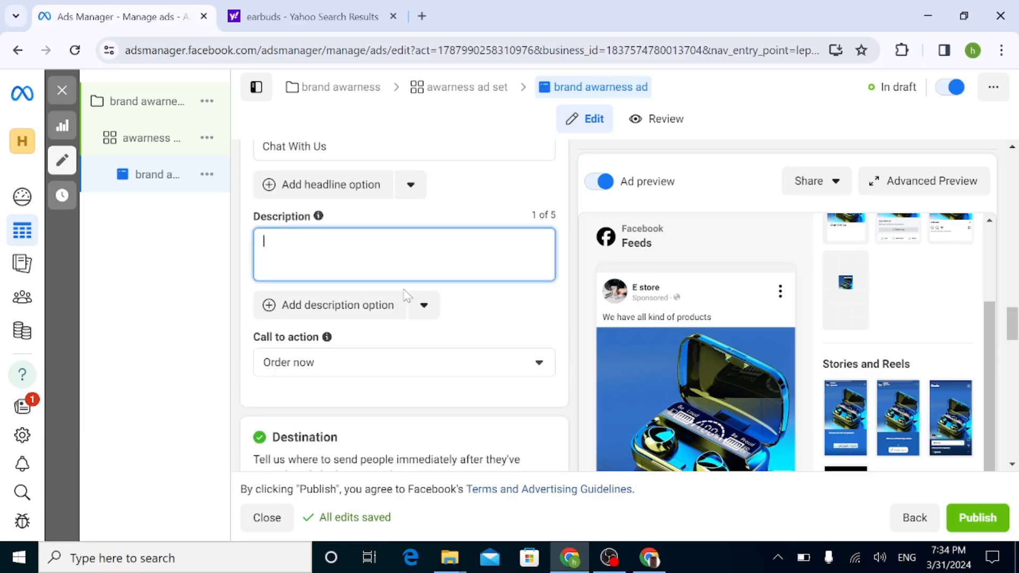
text(ra)
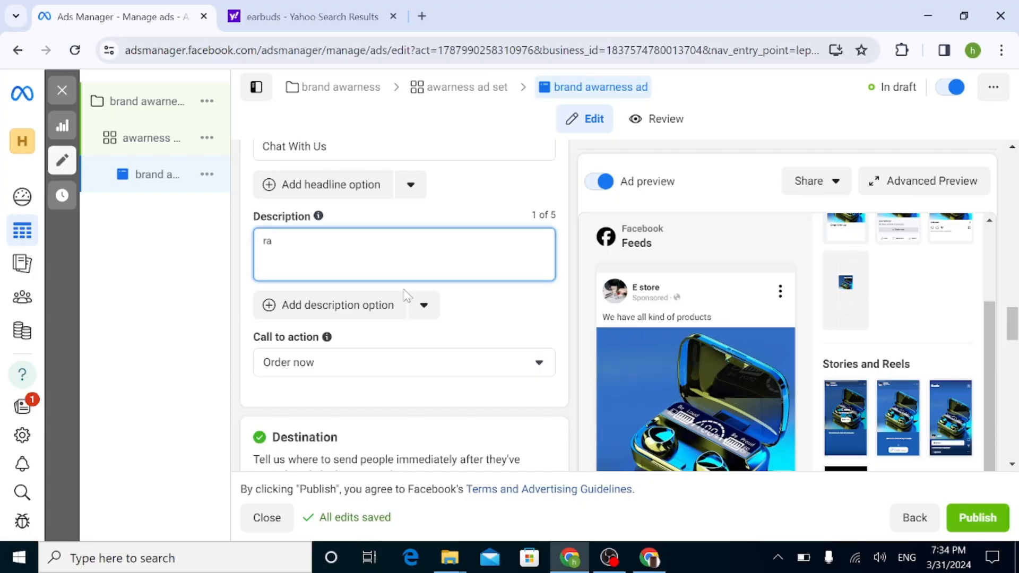
text(mazan offe)
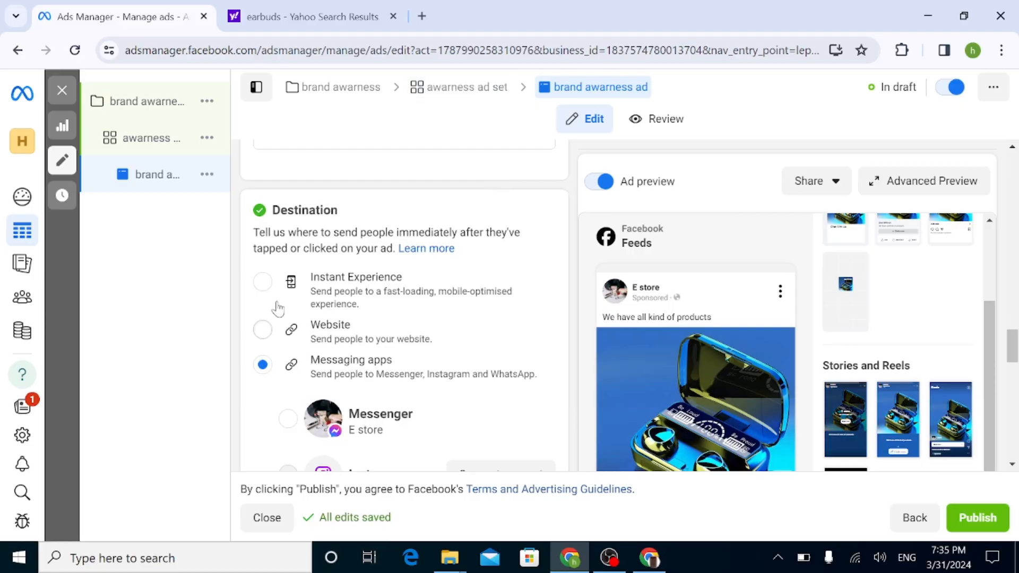
Try Instant Experience as the ad's destination and examine the templates for creating a new one.
click(262, 287)
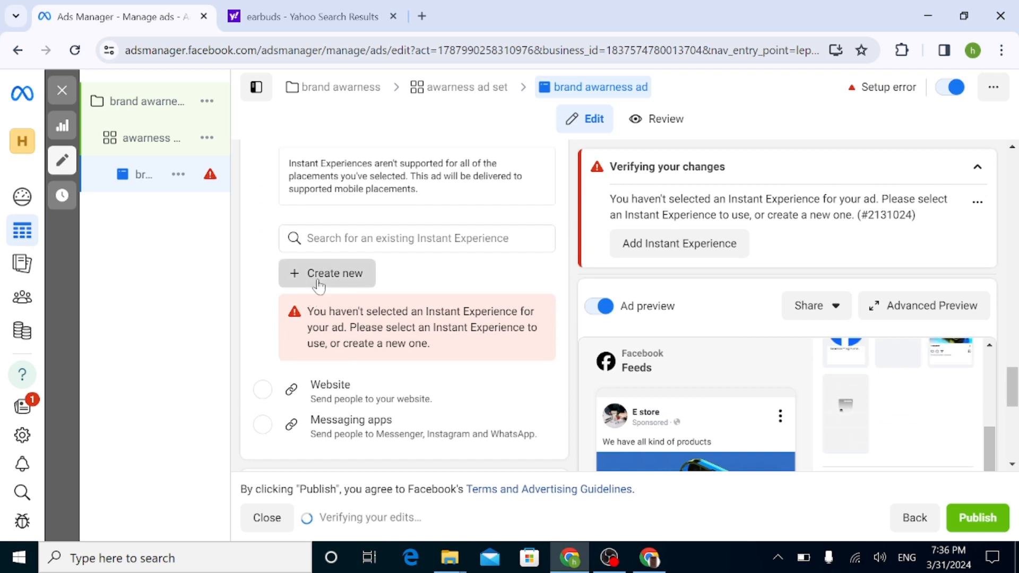
click(321, 285)
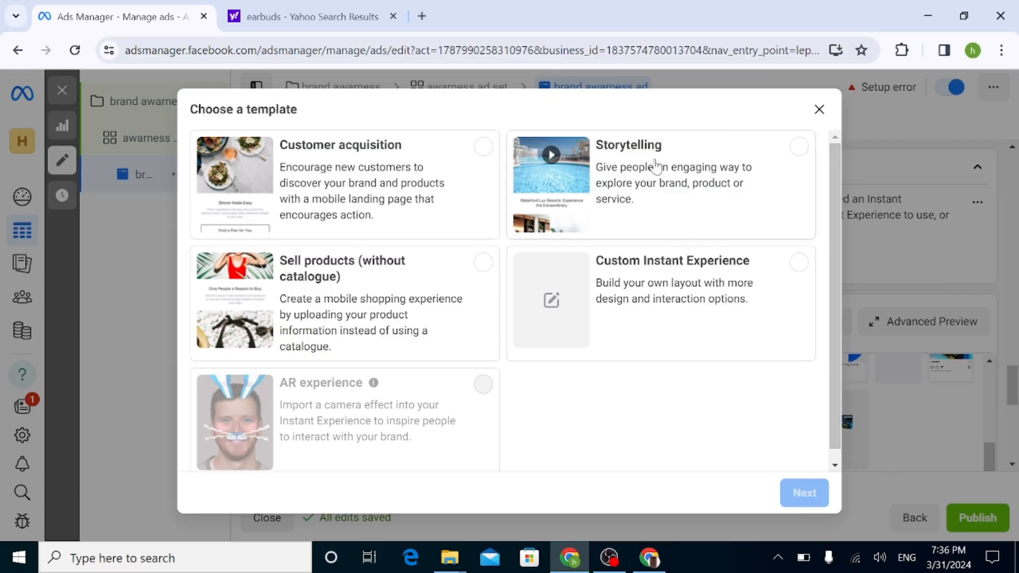
click(818, 111)
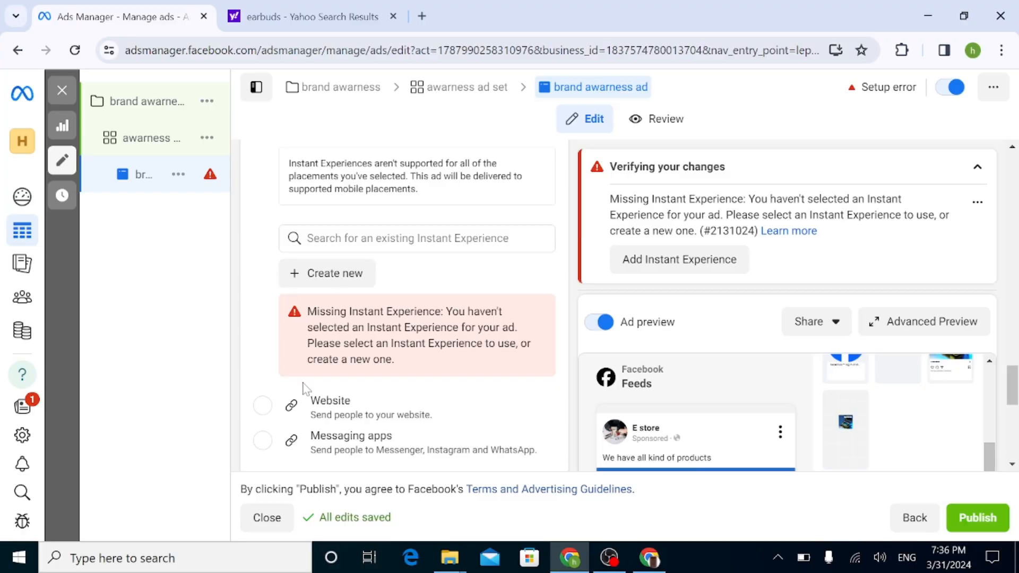
Set the ad's destination to Website and review its fields, the tracking section and the ad preview.
click(268, 411)
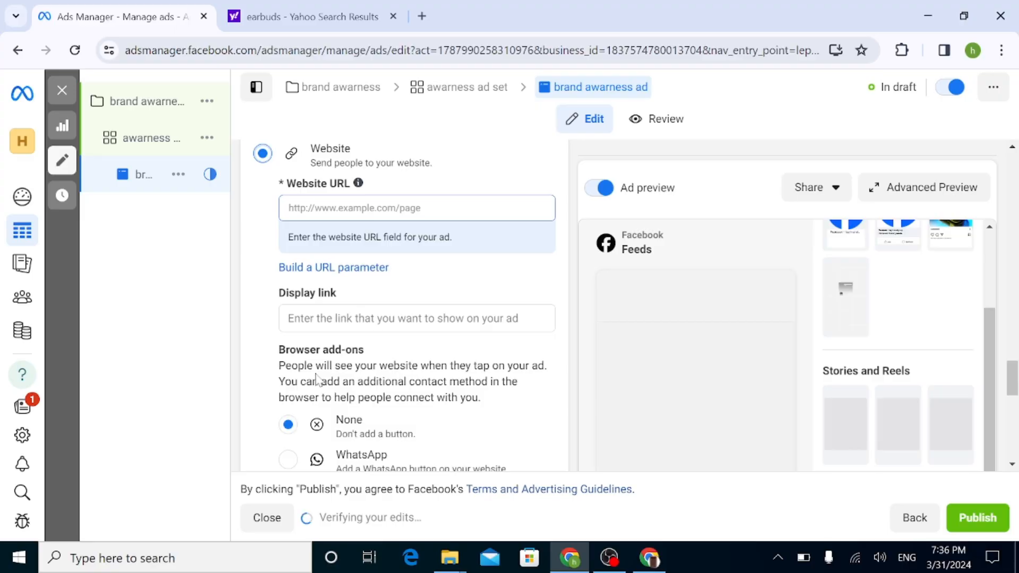
drag(985, 349, 985, 240)
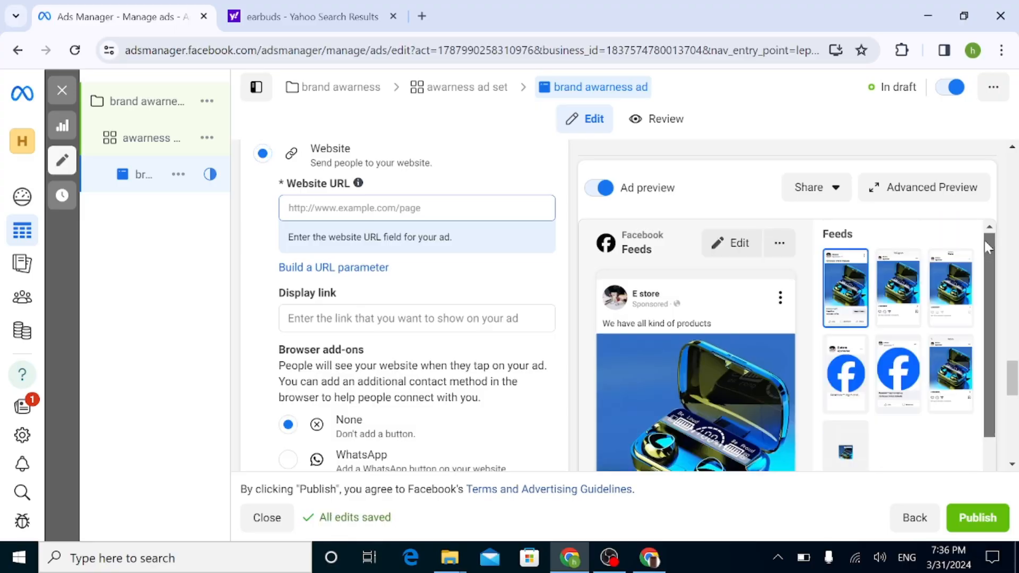
drag(1011, 374, 1013, 395)
drag(1017, 463, 1015, 467)
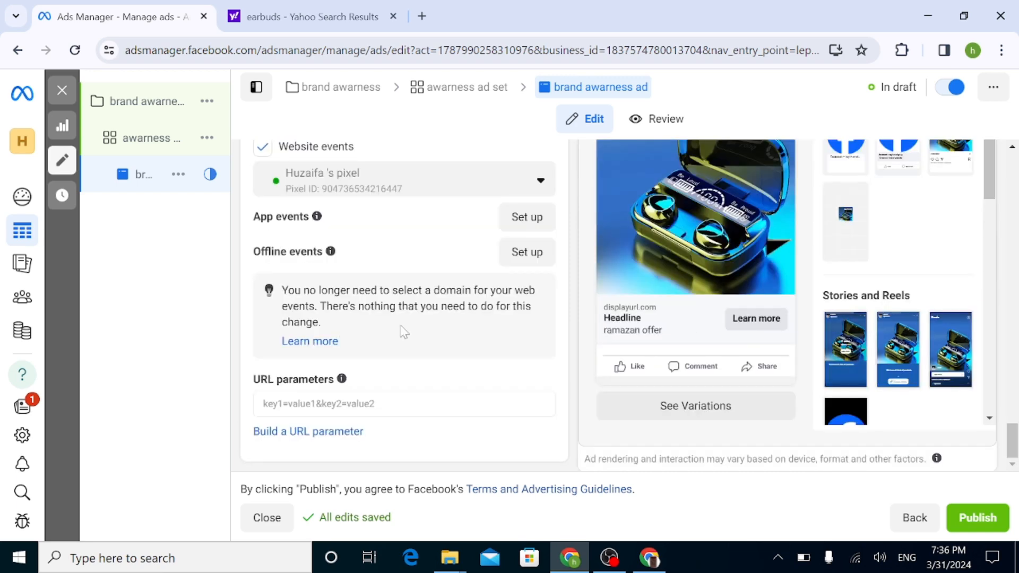
drag(990, 196, 1000, 187)
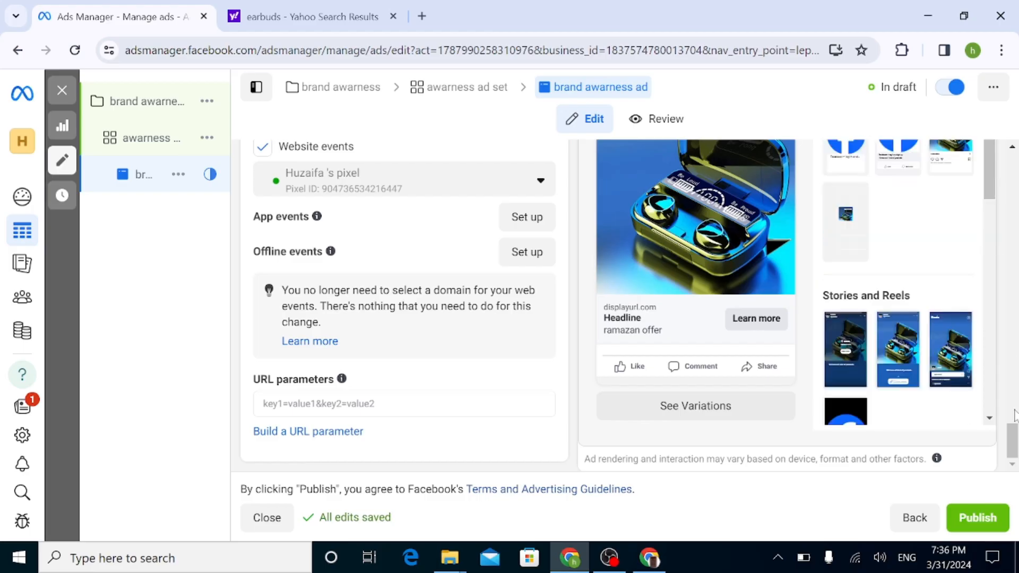
Set the website ad's call to action to Order now and return to the Website URL field.
drag(1014, 454, 1004, 353)
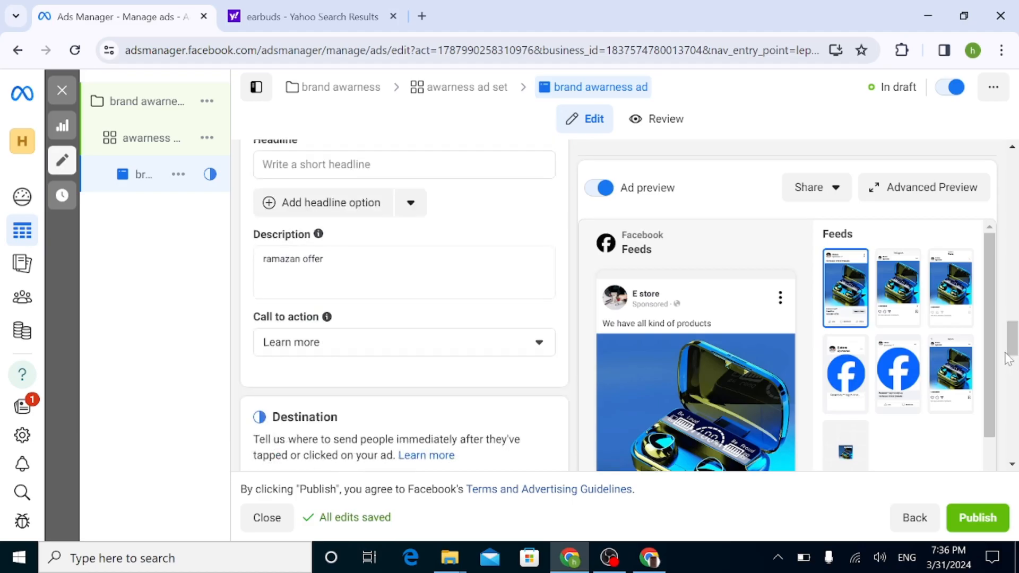
click(389, 348)
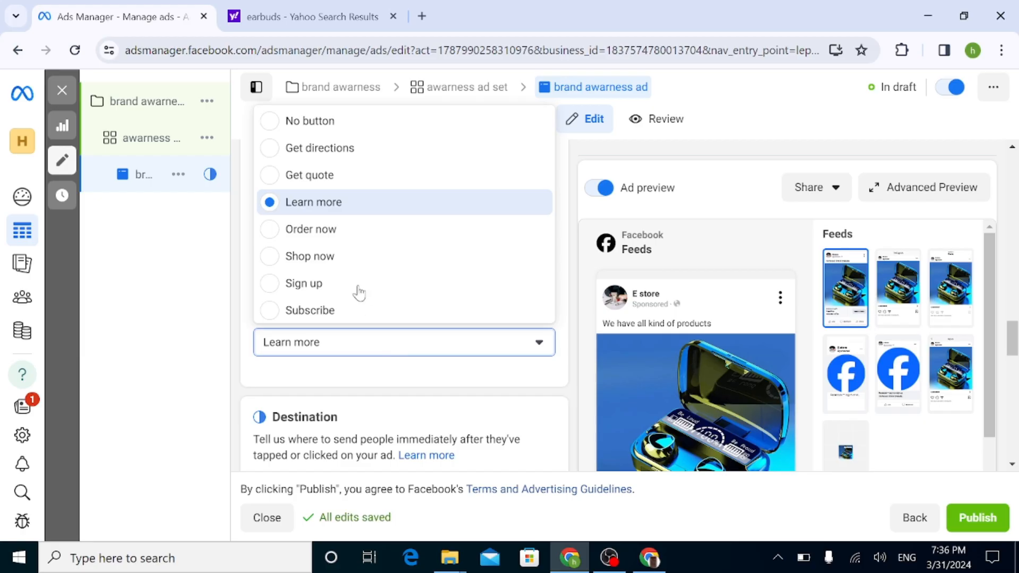
click(312, 231)
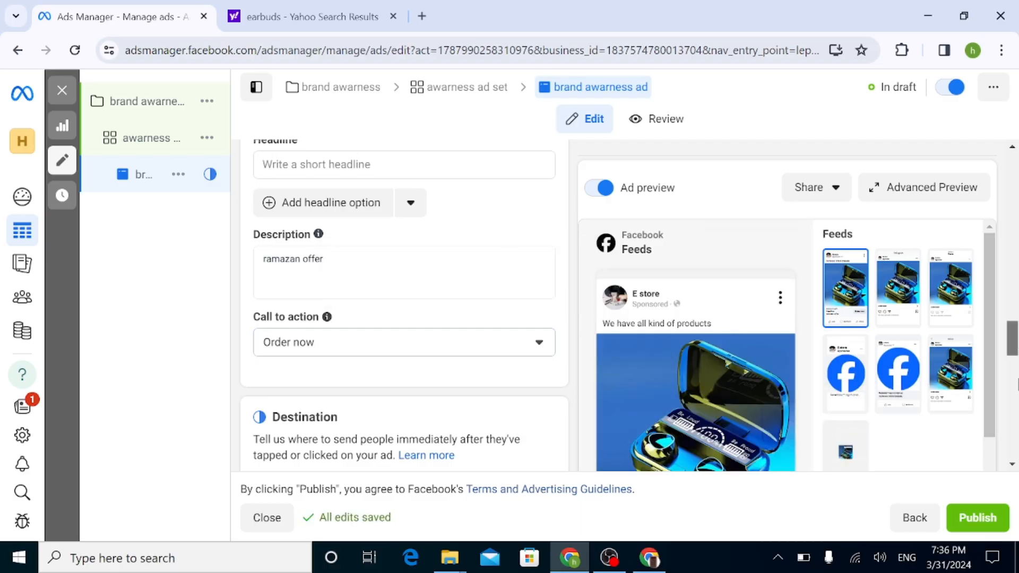
drag(1007, 331, 1012, 374)
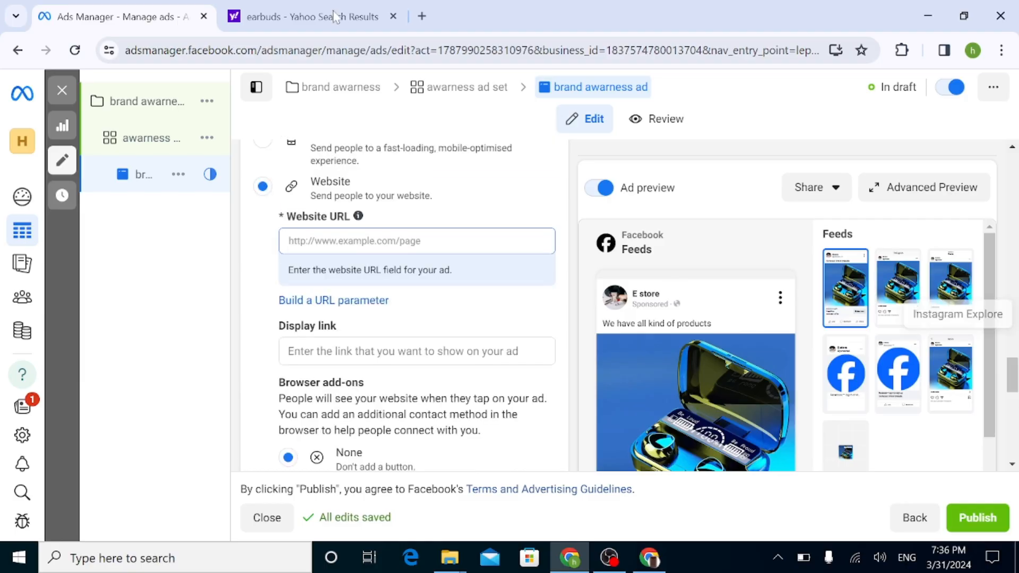
Open the store website myhstore.online in a new browser tab.
click(422, 16)
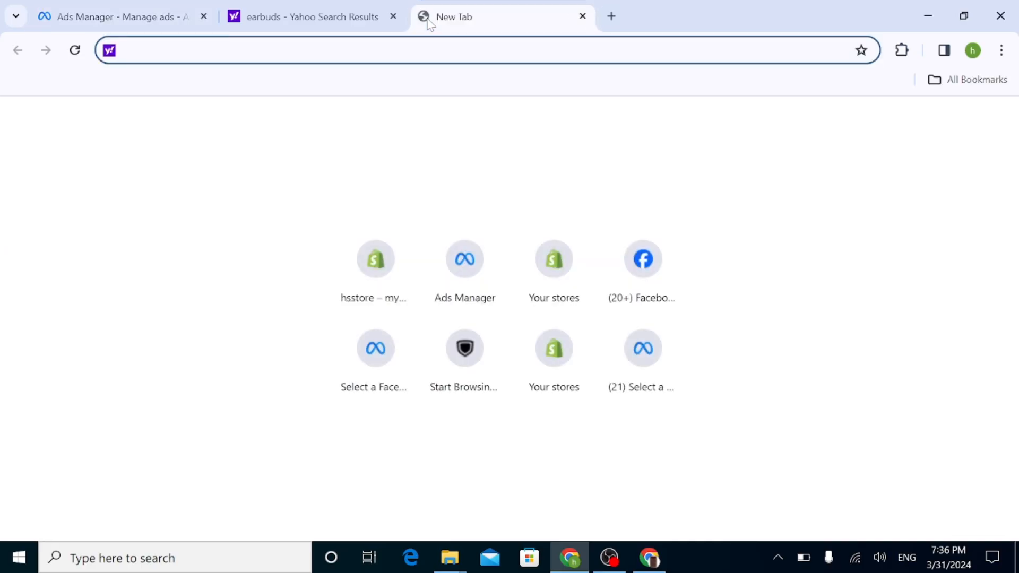
text(hs)
key(Escape)
text(myh)
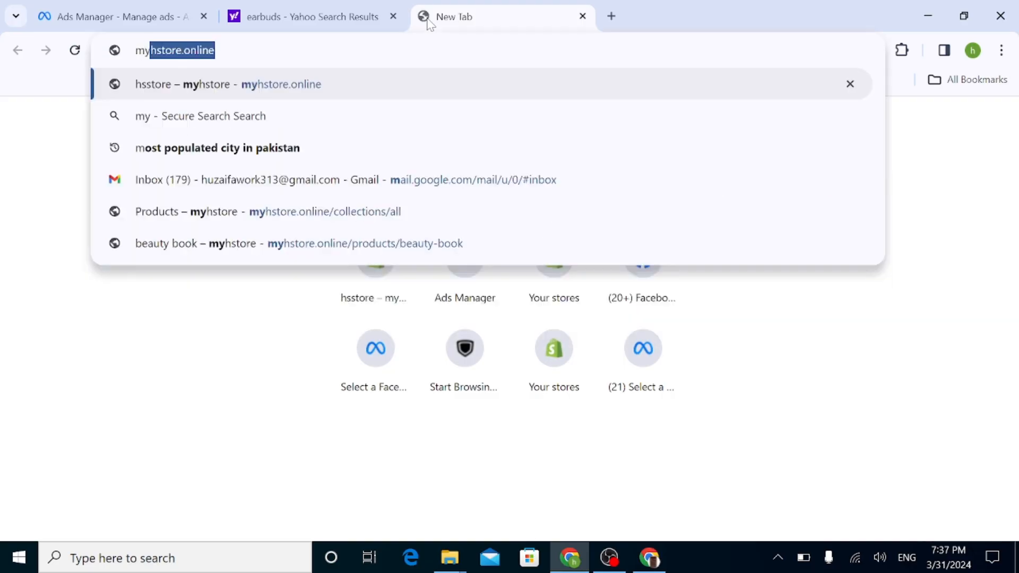
key(Return)
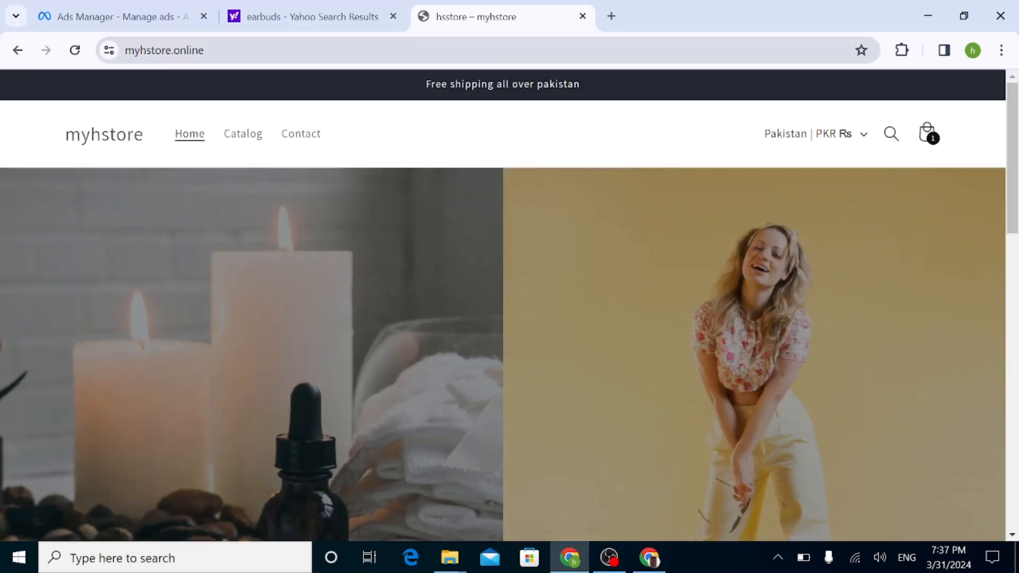
Copy the store's web address and enter it as the ad's Website URL in Ads Manager.
click(118, 52)
key(ctrl+c)
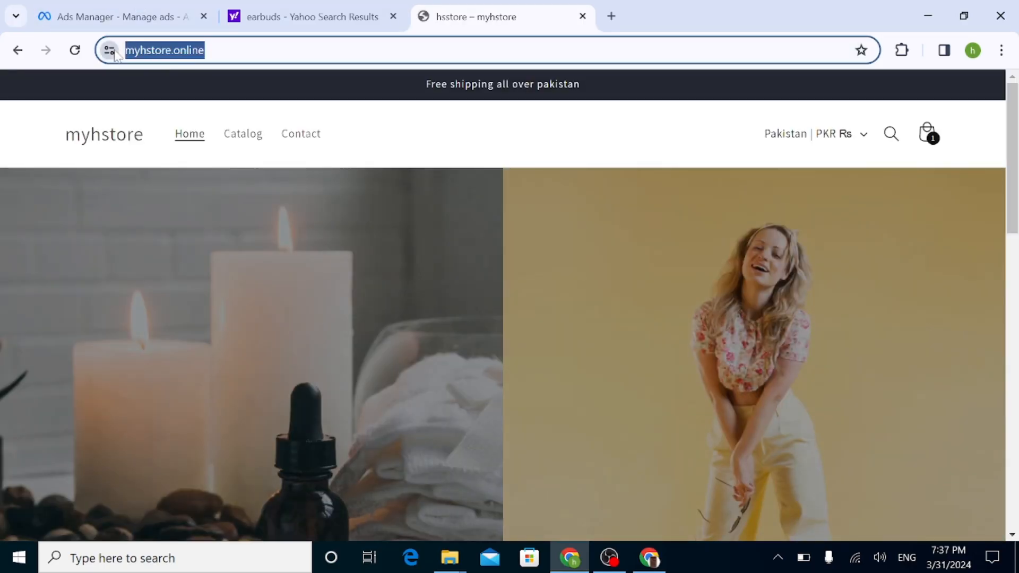
click(154, 12)
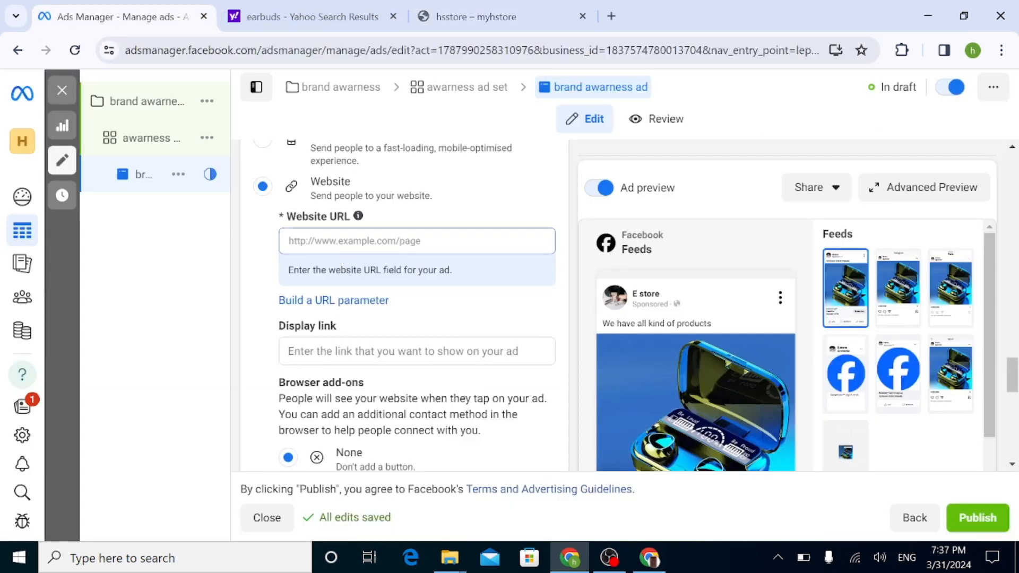
key(ctrl+v)
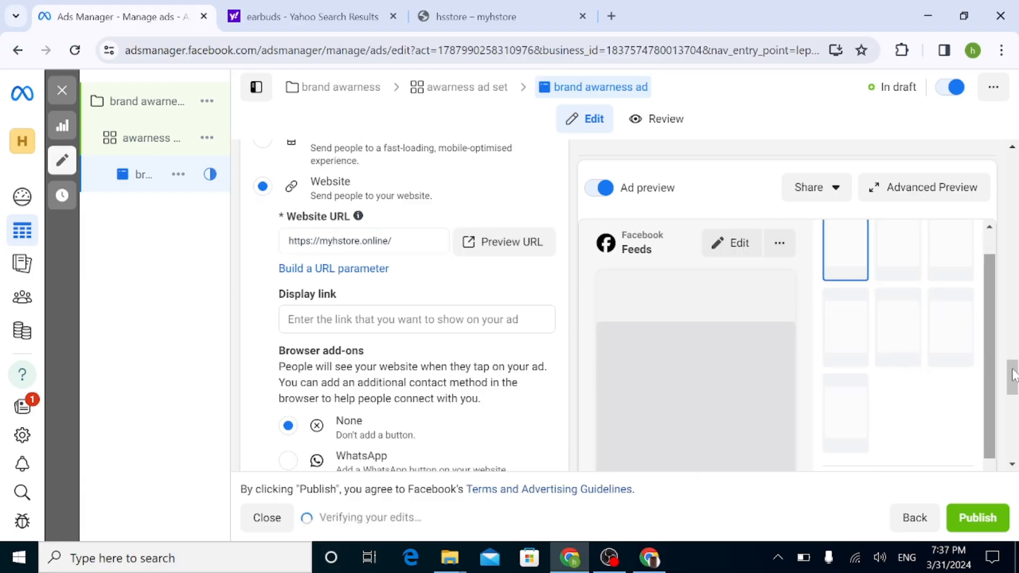
Enter "ramazan sale" as the ad's headline.
scroll(1013, 356, up, 2)
scroll(1013, 356, up, 5)
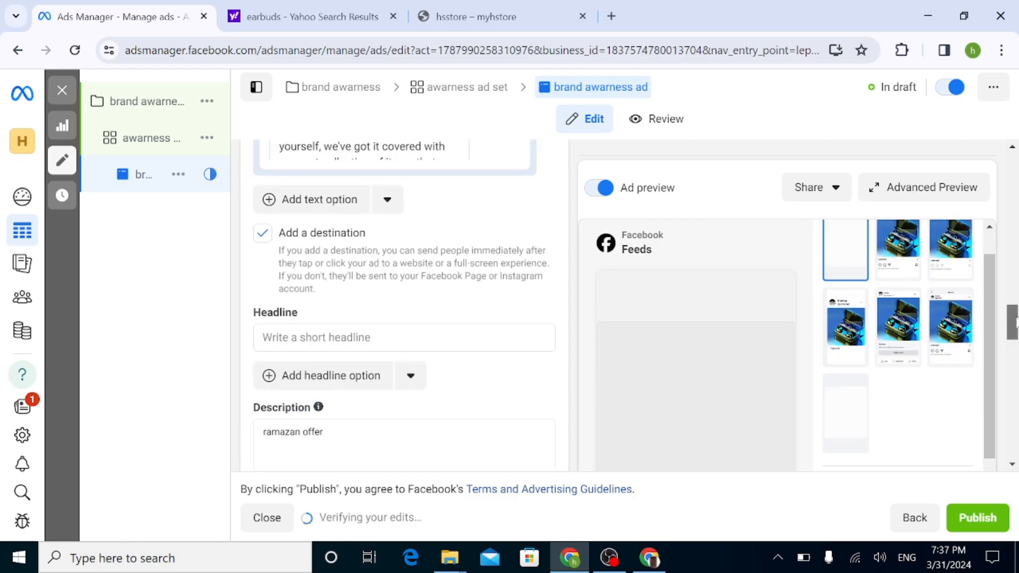
click(316, 337)
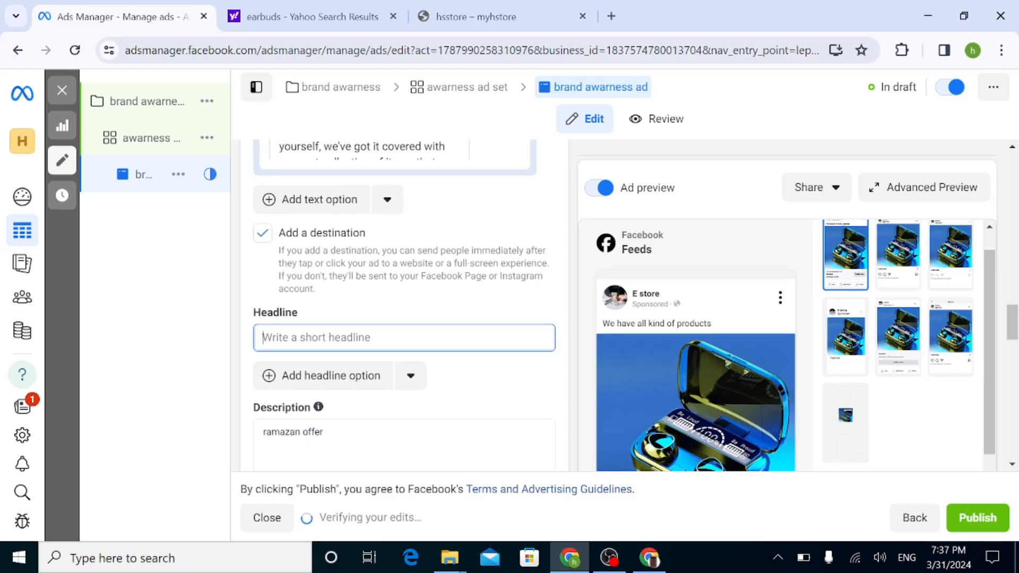
text(ramazan sale)
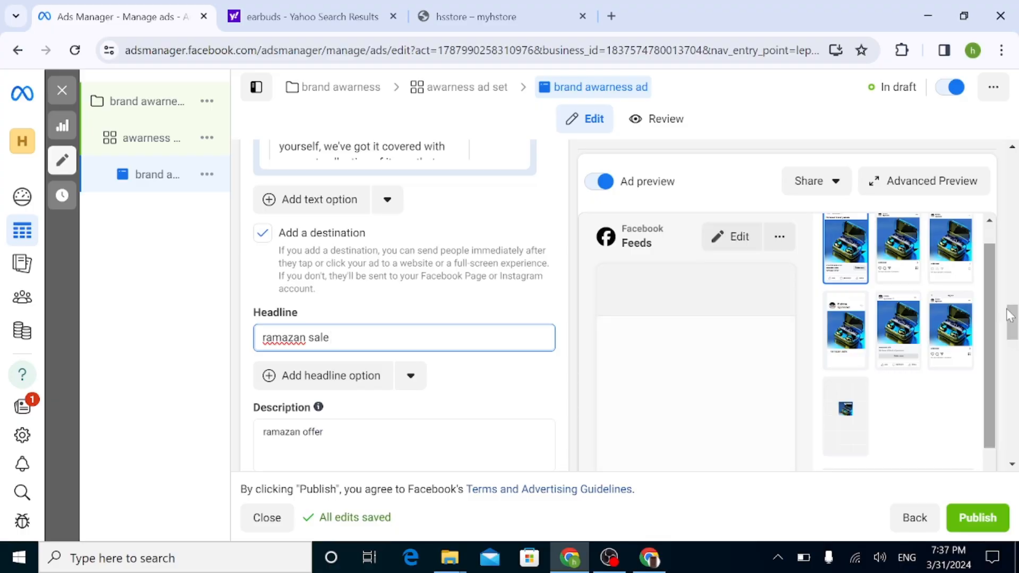
Change the ad's call to action to Learn more.
drag(1014, 319, 1014, 344)
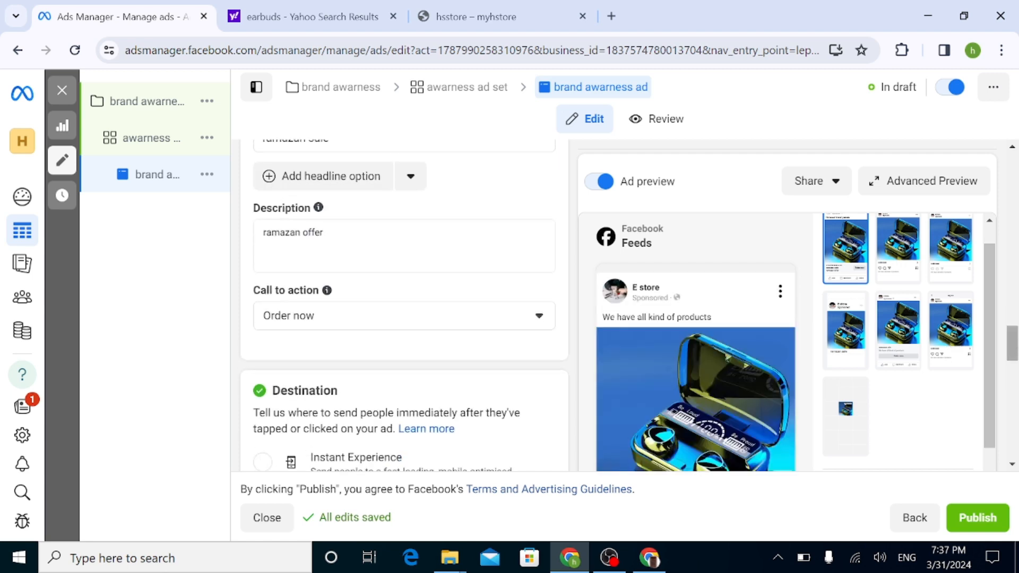
click(356, 317)
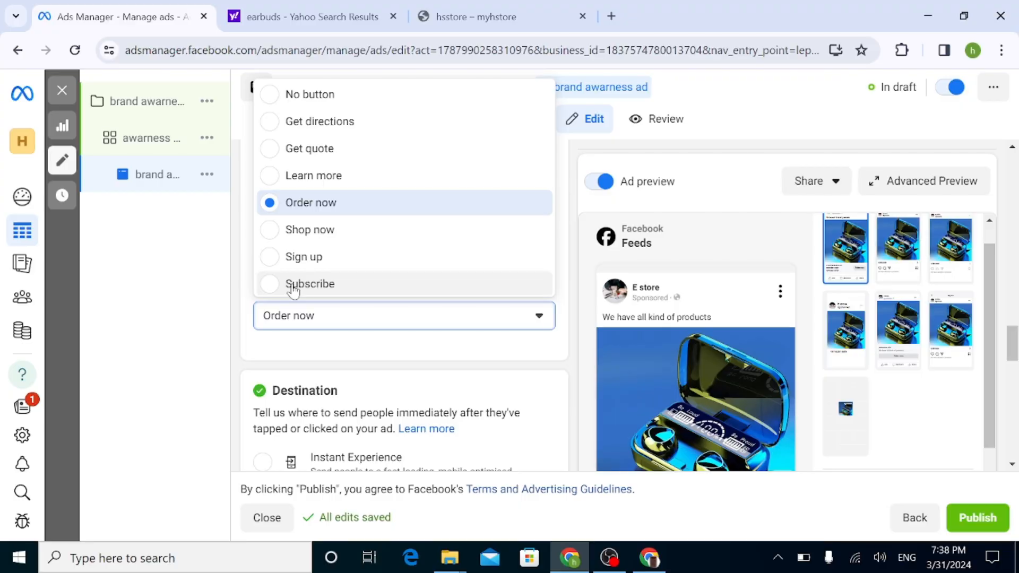
click(297, 179)
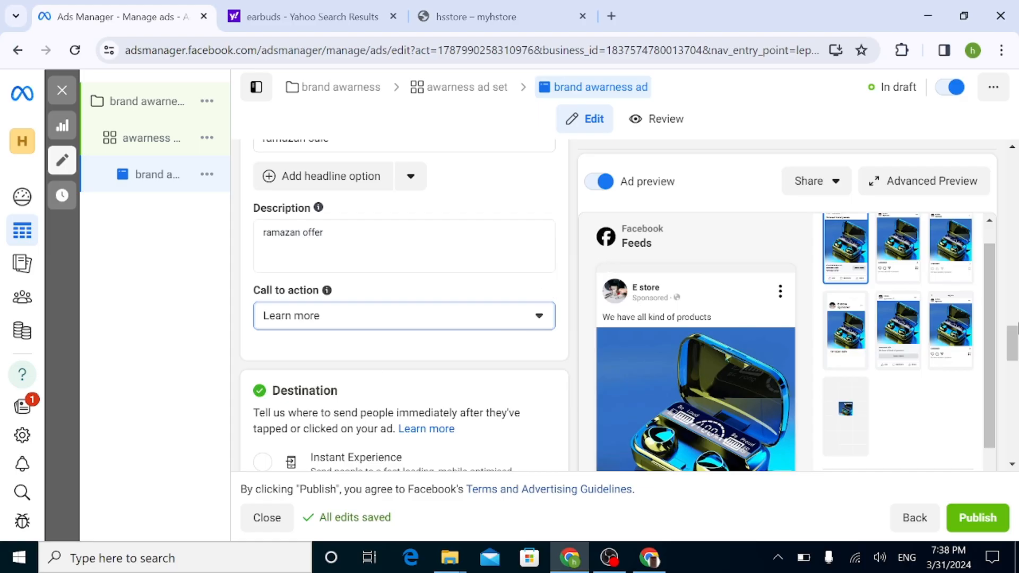
Check the tracking section and the ad preview, and publish the brand awareness ad.
scroll(314, 323, down, 5)
scroll(562, 381, down, 5)
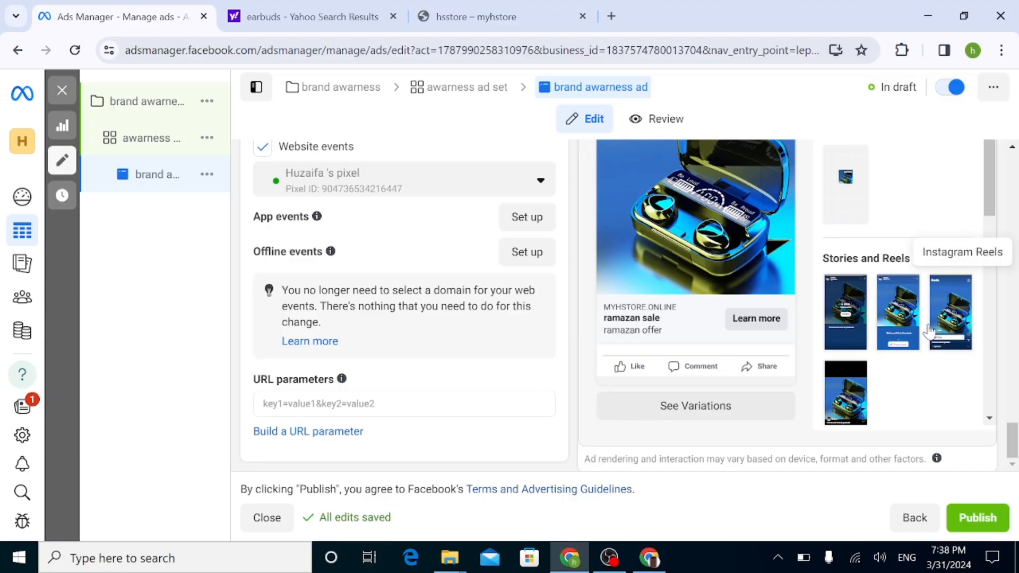
click(980, 507)
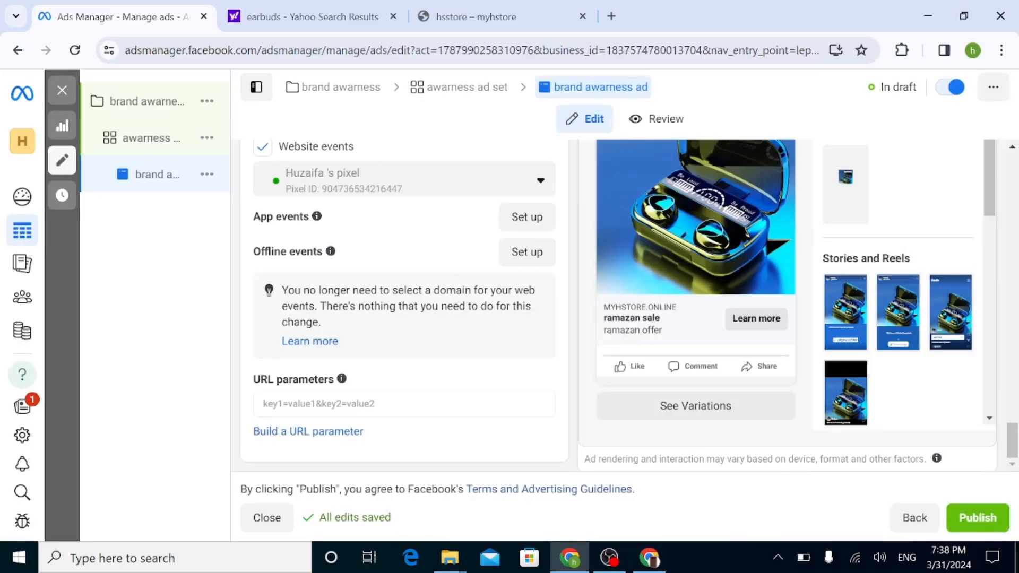